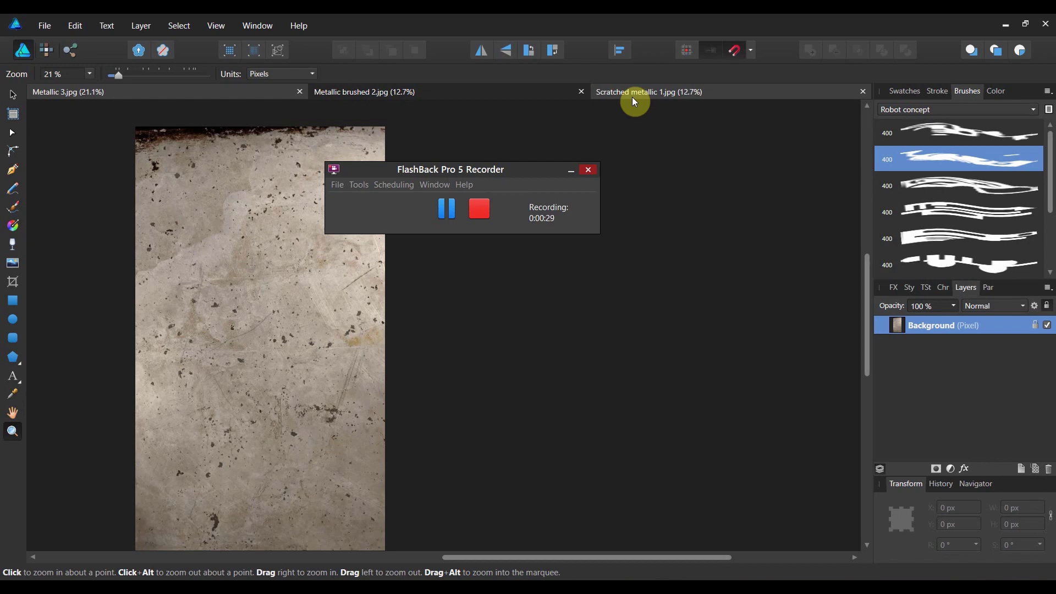
# Step: Create a new blank Web document 2000 px wide
pyautogui.click(572, 173)
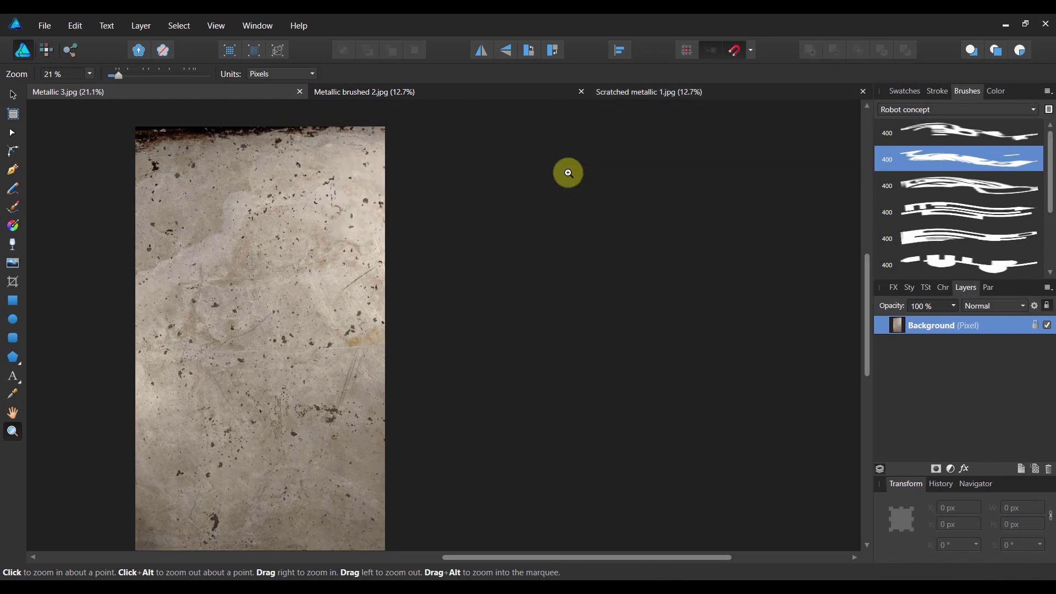
pyautogui.click(45, 26)
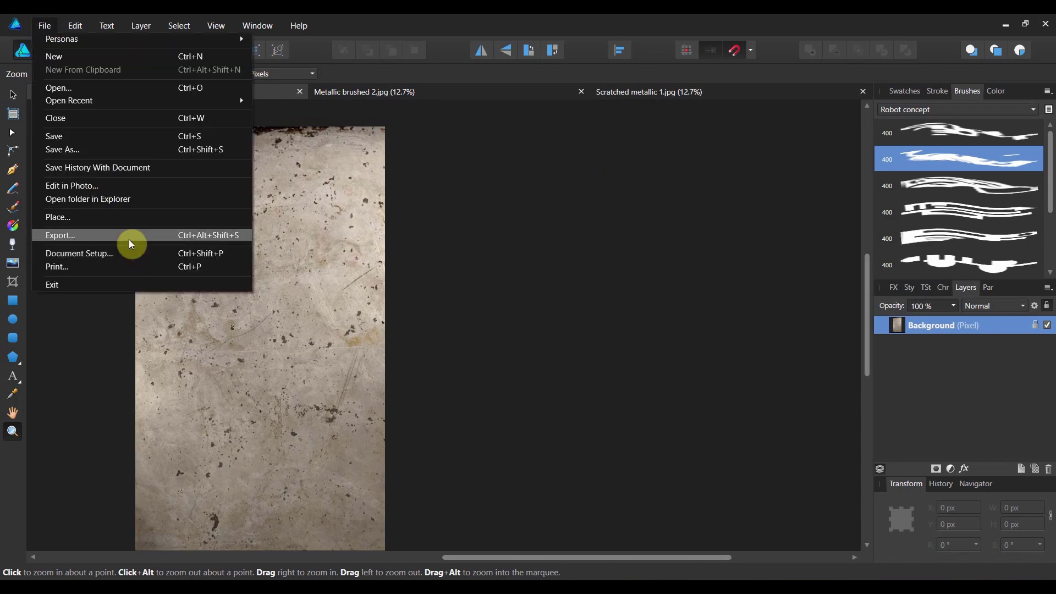
pyautogui.click(156, 57)
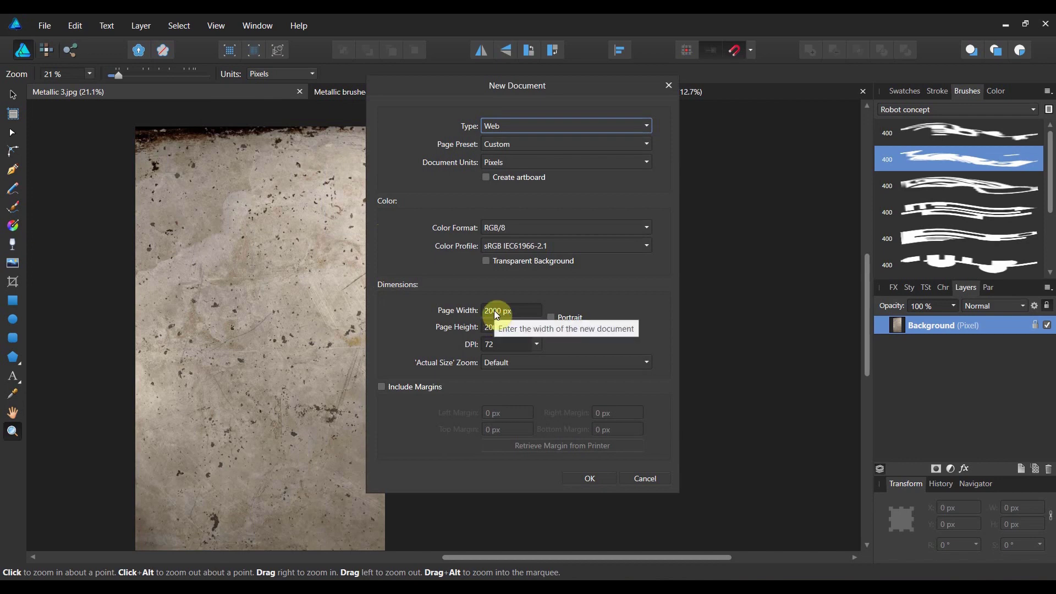
pyautogui.click(589, 477)
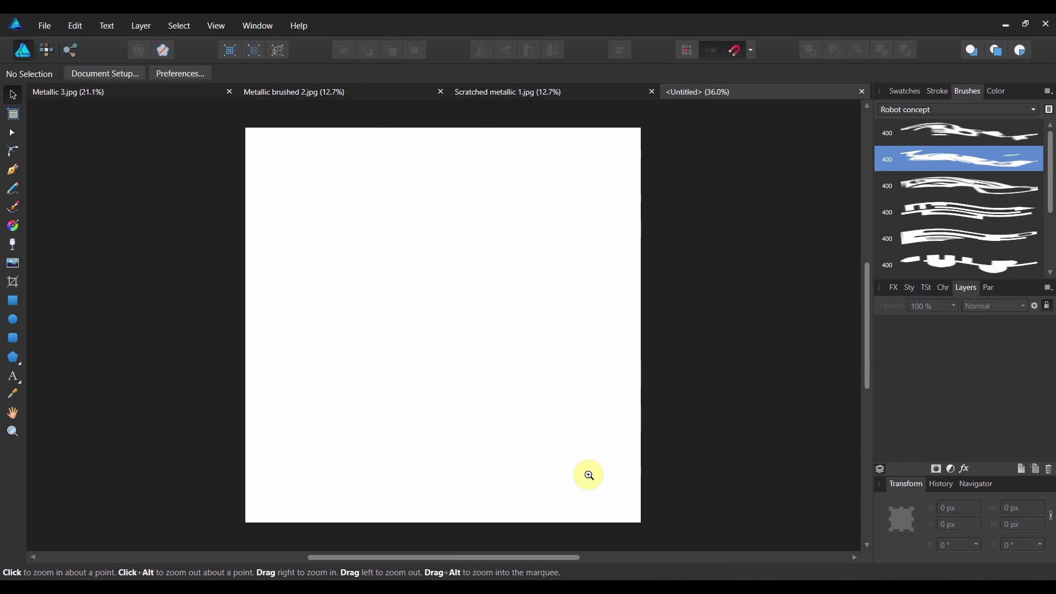
pyautogui.click(41, 23)
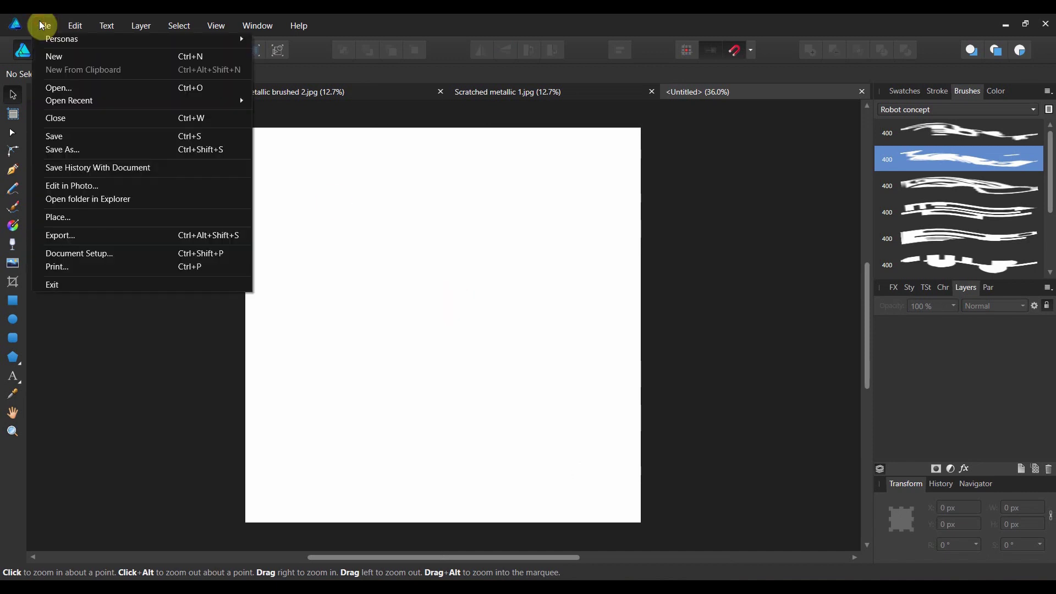
# Step: Place the Metallic 3 texture from the page's top-left corner
pyautogui.click(120, 221)
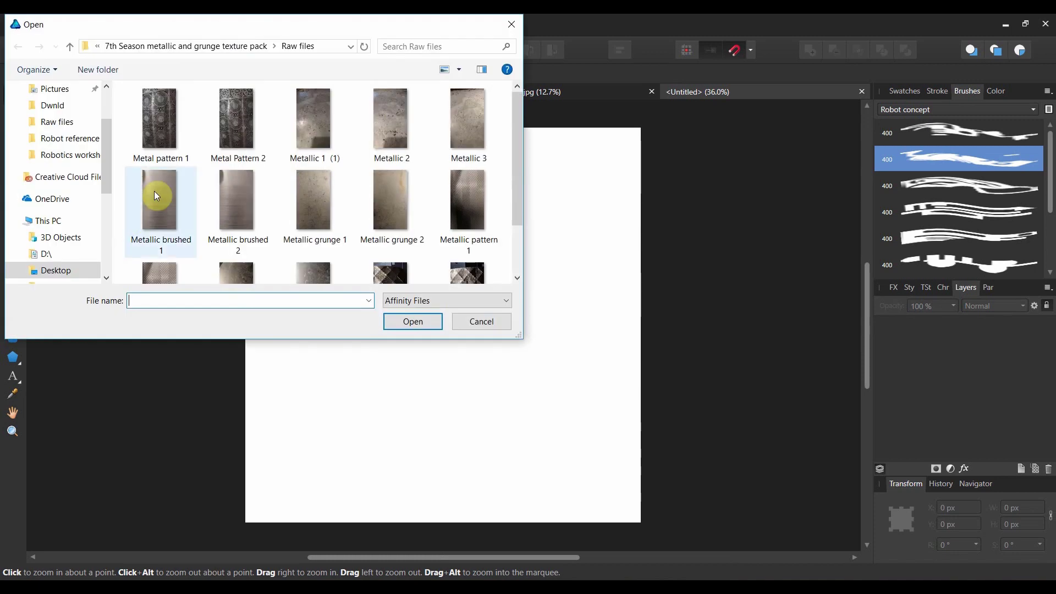
pyautogui.doubleClick(465, 145)
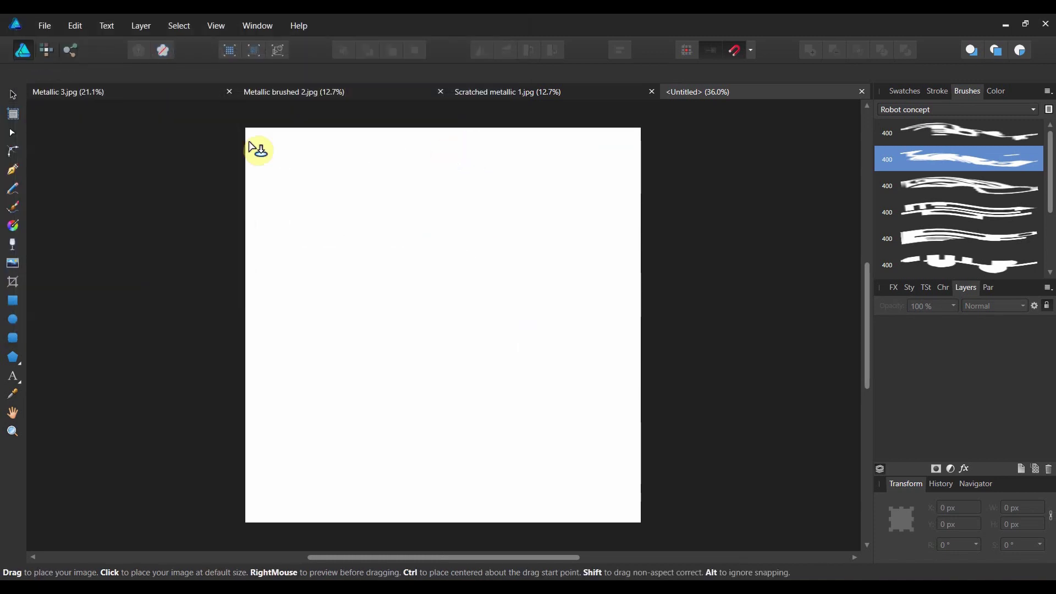
pyautogui.moveTo(247, 128); pyautogui.dragTo(497, 501)
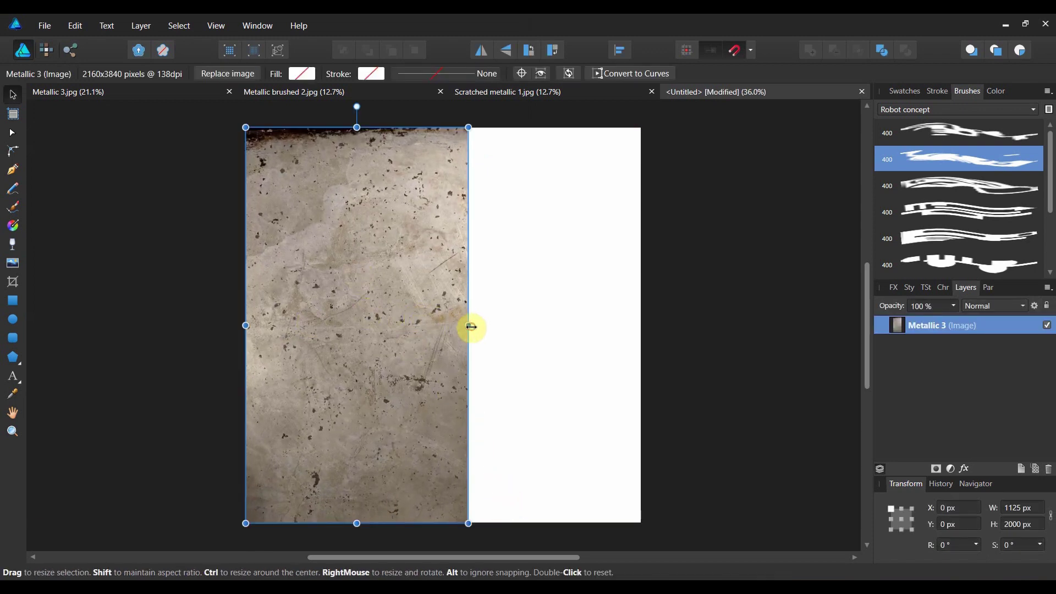
pyautogui.moveTo(472, 327); pyautogui.dragTo(471, 327)
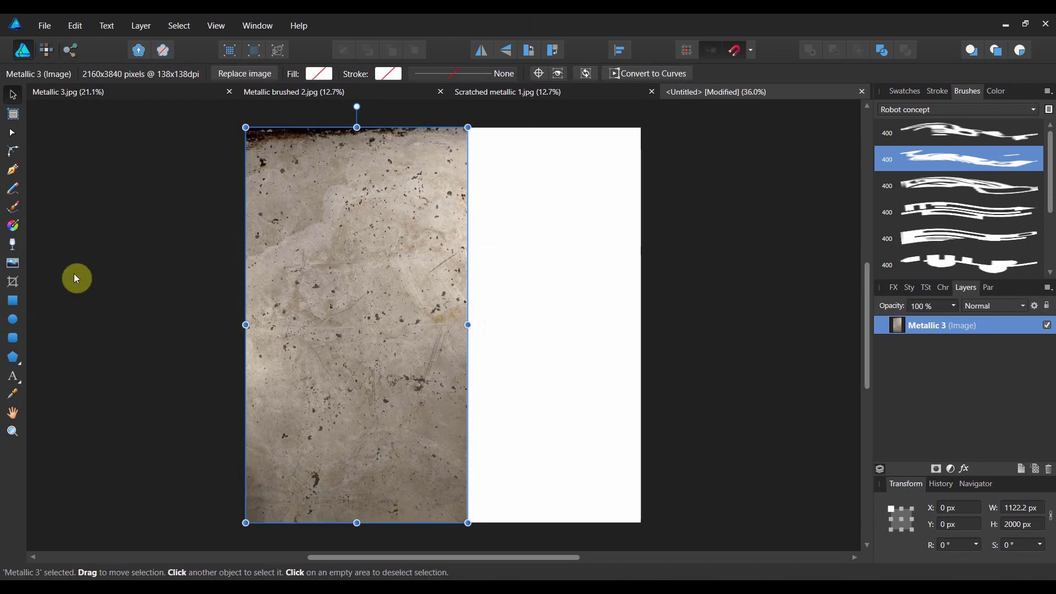
# Step: Undo a trial top crop, then stretch the texture to the full 2000 px width
pyautogui.click(13, 283)
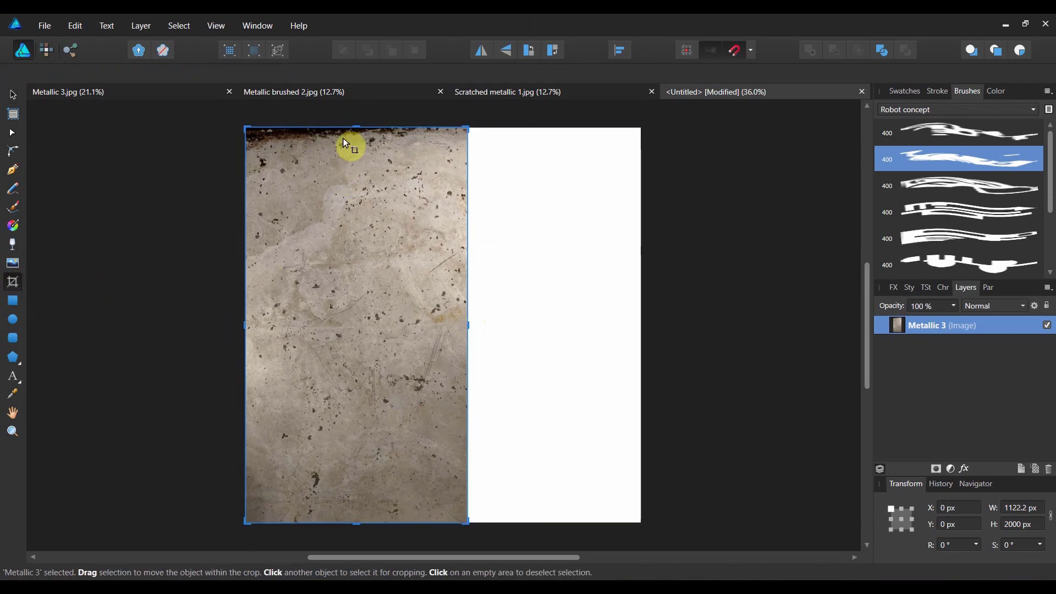
pyautogui.moveTo(358, 127); pyautogui.dragTo(358, 236)
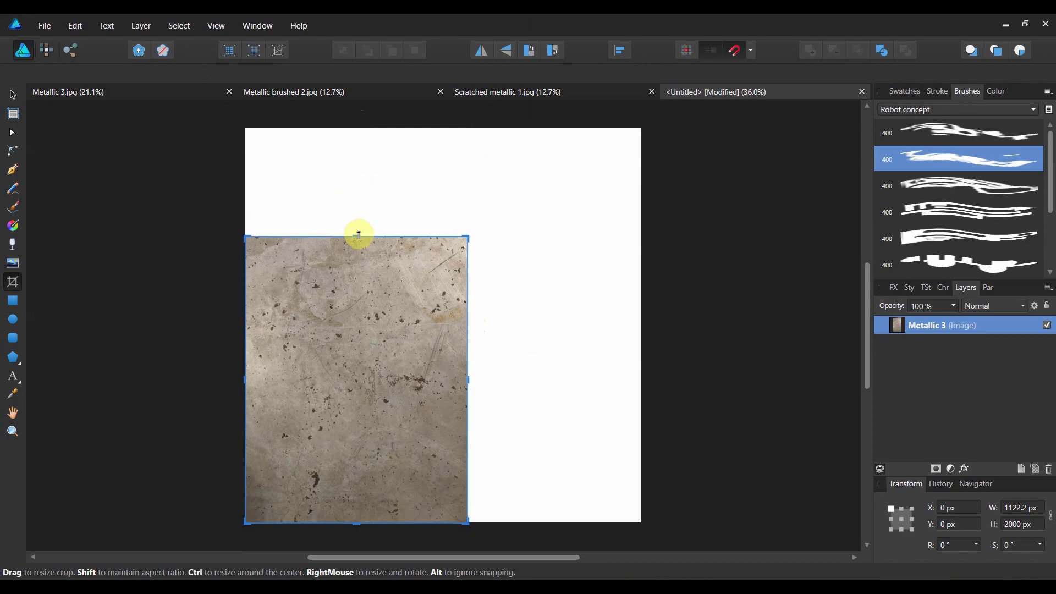
pyautogui.click(74, 26)
pyautogui.click(80, 40)
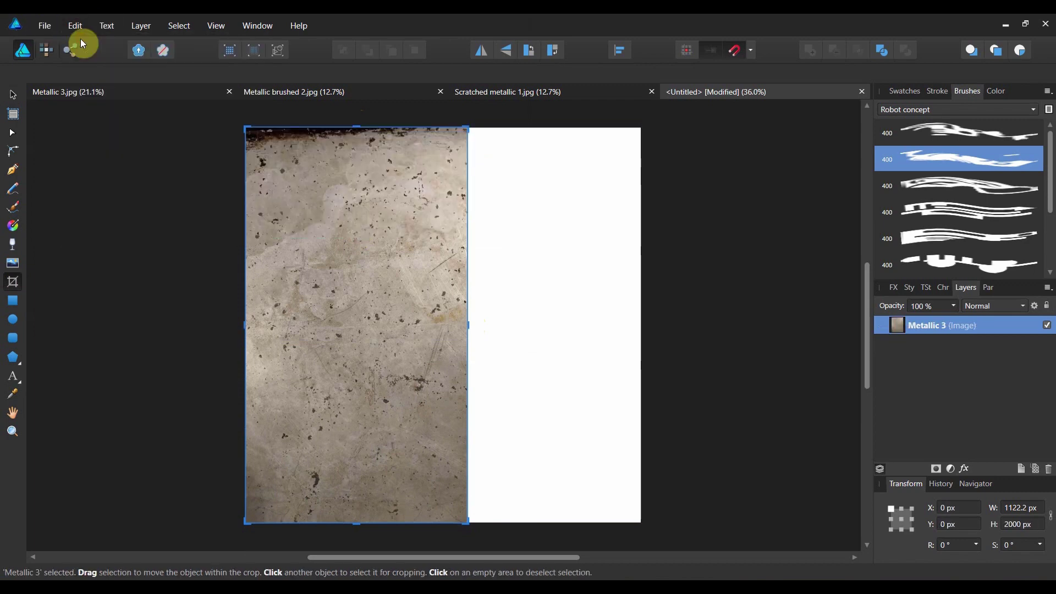
pyautogui.click(13, 95)
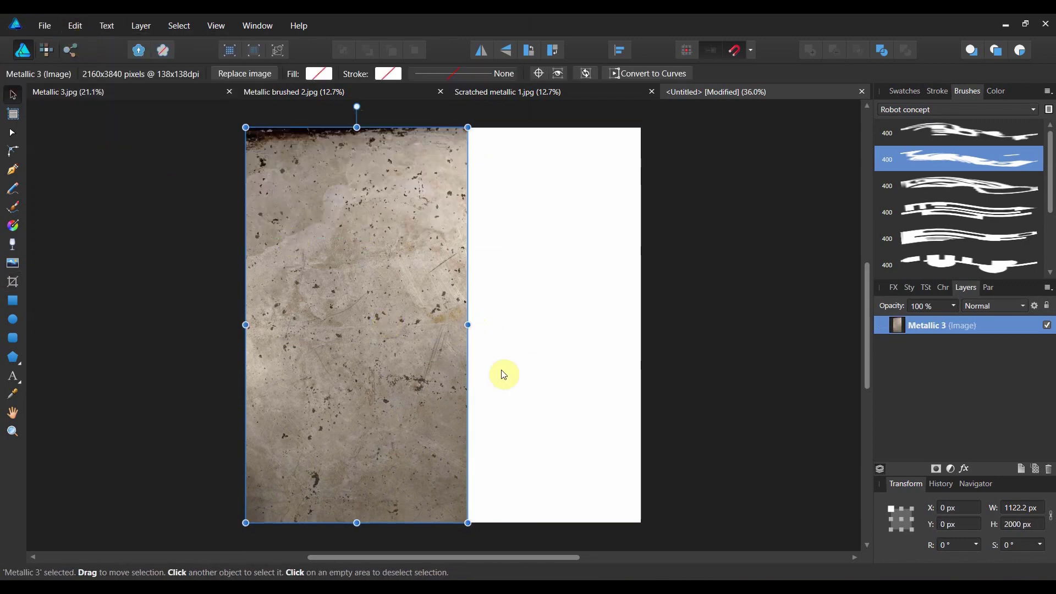
pyautogui.moveTo(469, 325); pyautogui.dragTo(638, 340)
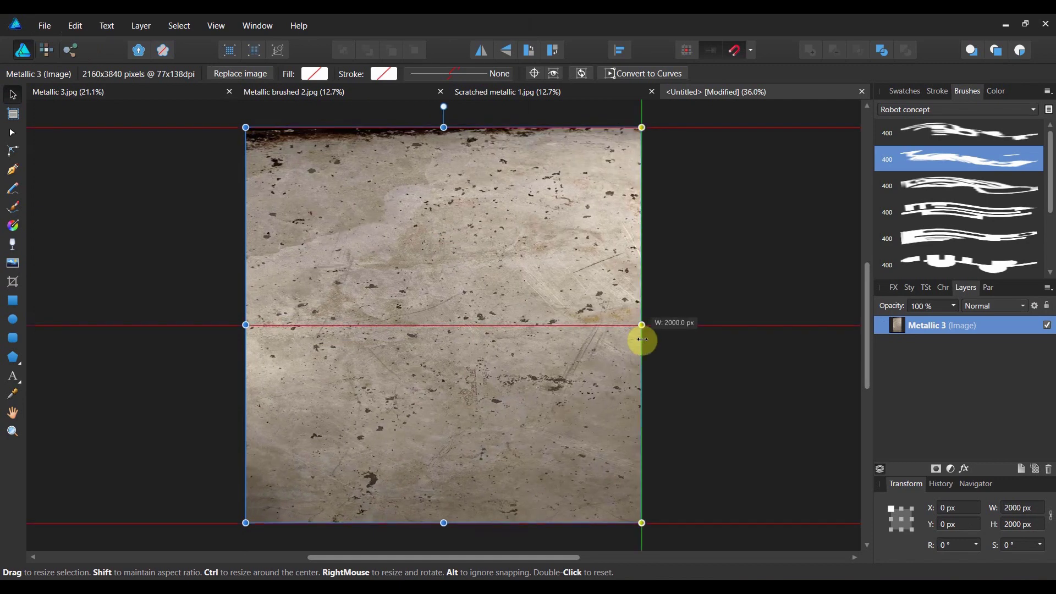
pyautogui.click(691, 342)
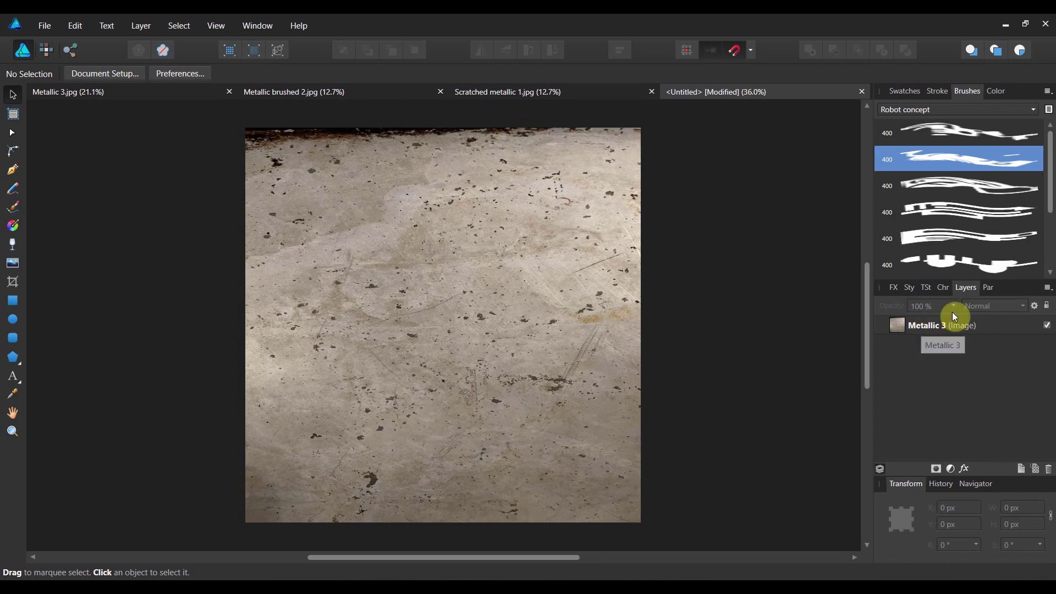
# Step: Float the Layers panel and crop the dark band off the texture's top
pyautogui.moveTo(967, 290); pyautogui.dragTo(687, 164)
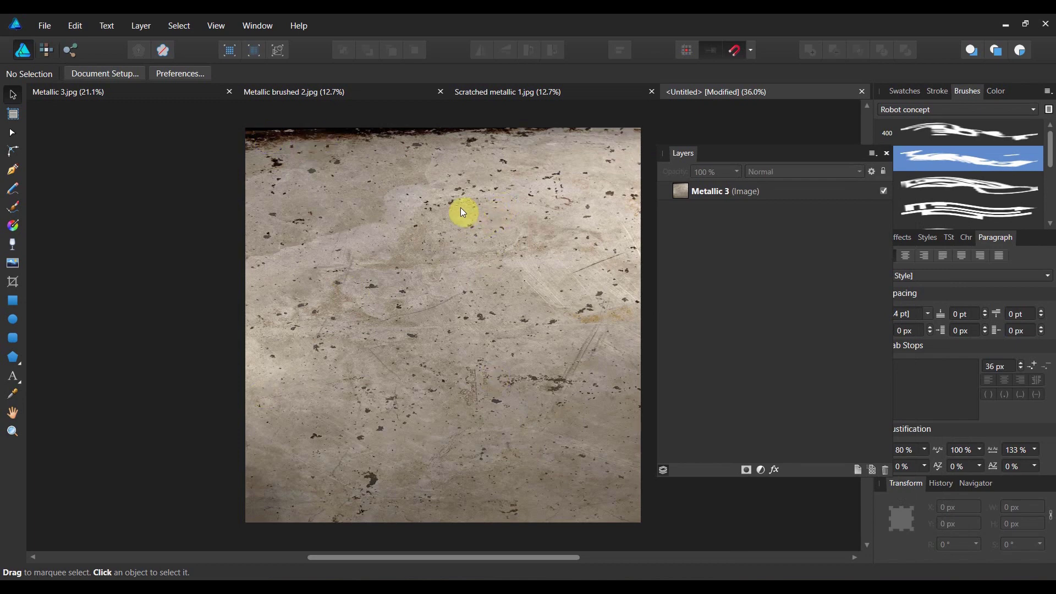
pyautogui.click(13, 281)
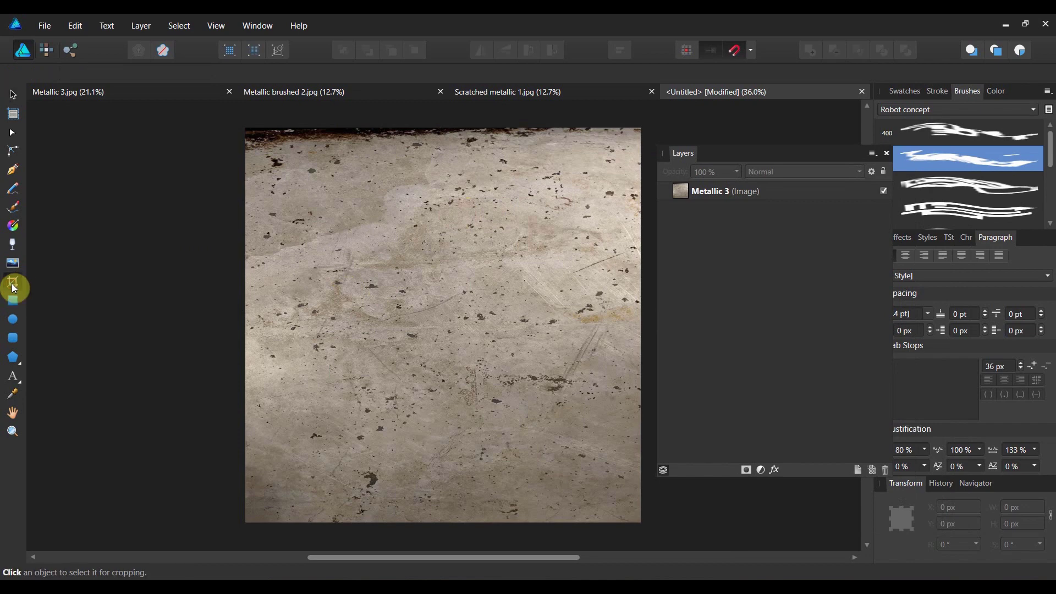
pyautogui.click(256, 162)
pyautogui.moveTo(257, 161)
pyautogui.mouseDown()
pyautogui.moveTo(253, 172)
pyautogui.moveTo(252, 160)
pyautogui.mouseUp()
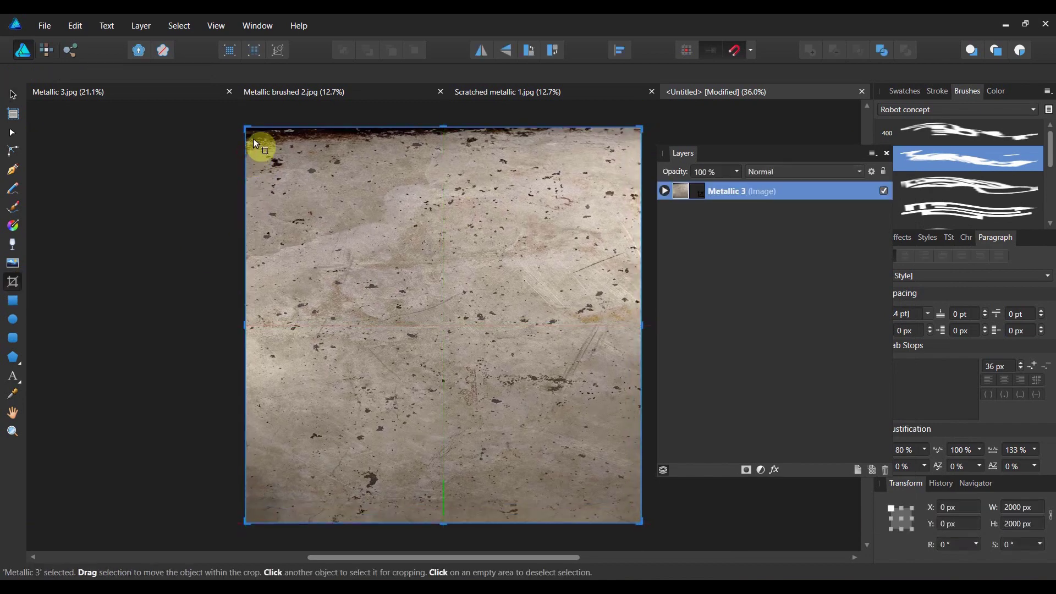
pyautogui.moveTo(441, 122); pyautogui.dragTo(440, 146)
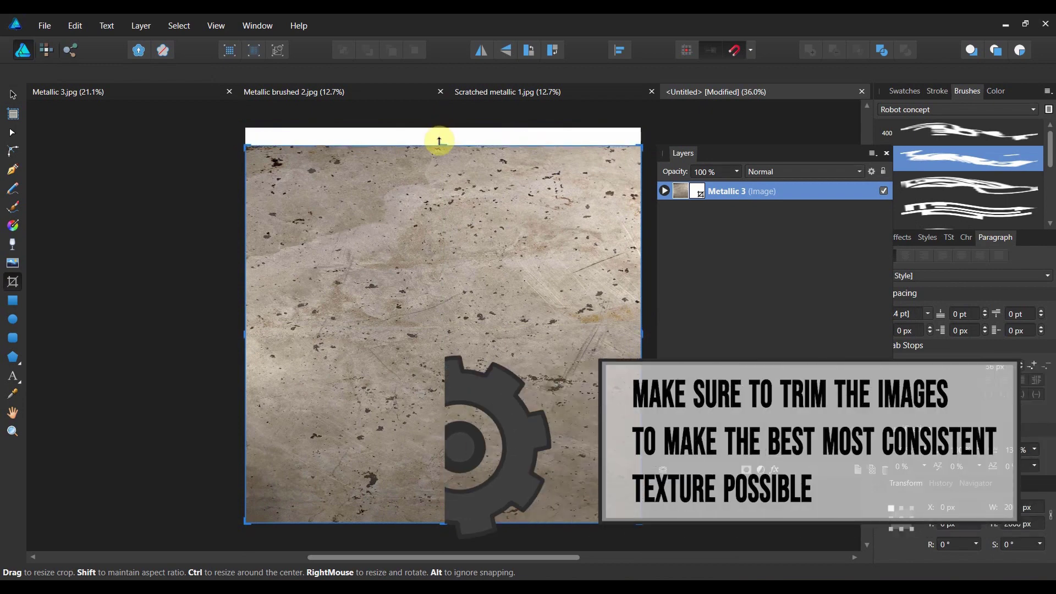
# Step: Stretch the cropped texture back up to the page's top edge
pyautogui.click(12, 94)
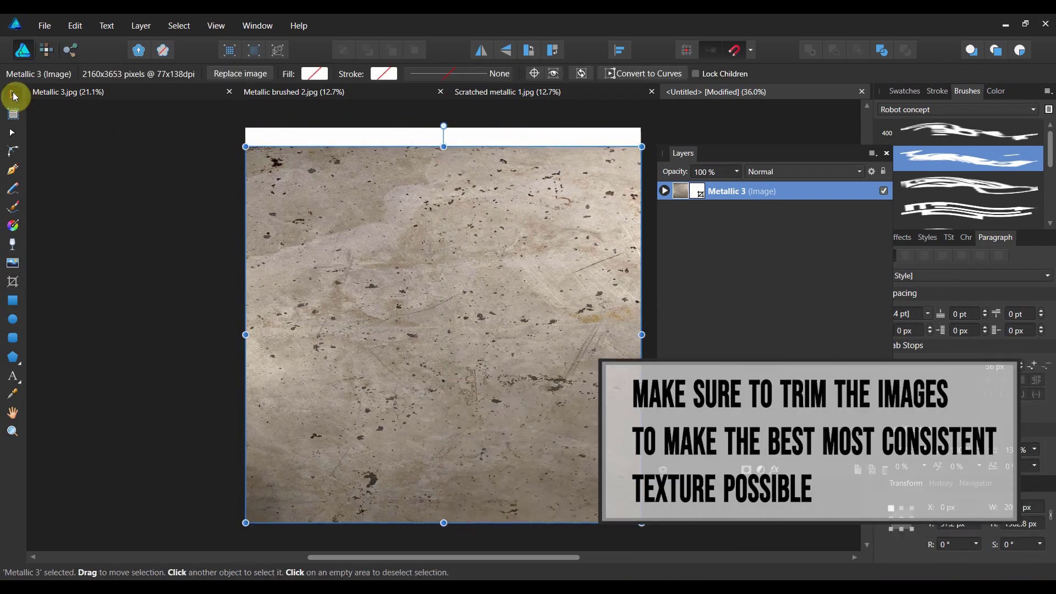
pyautogui.click(181, 157)
pyautogui.click(478, 165)
pyautogui.moveTo(443, 146); pyautogui.dragTo(443, 123)
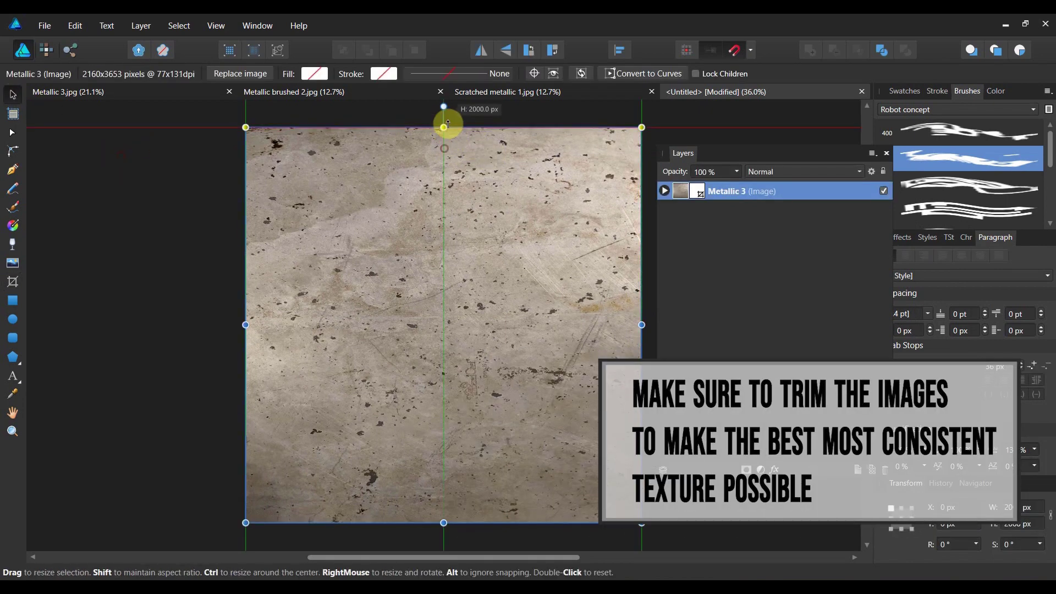
pyautogui.click(209, 220)
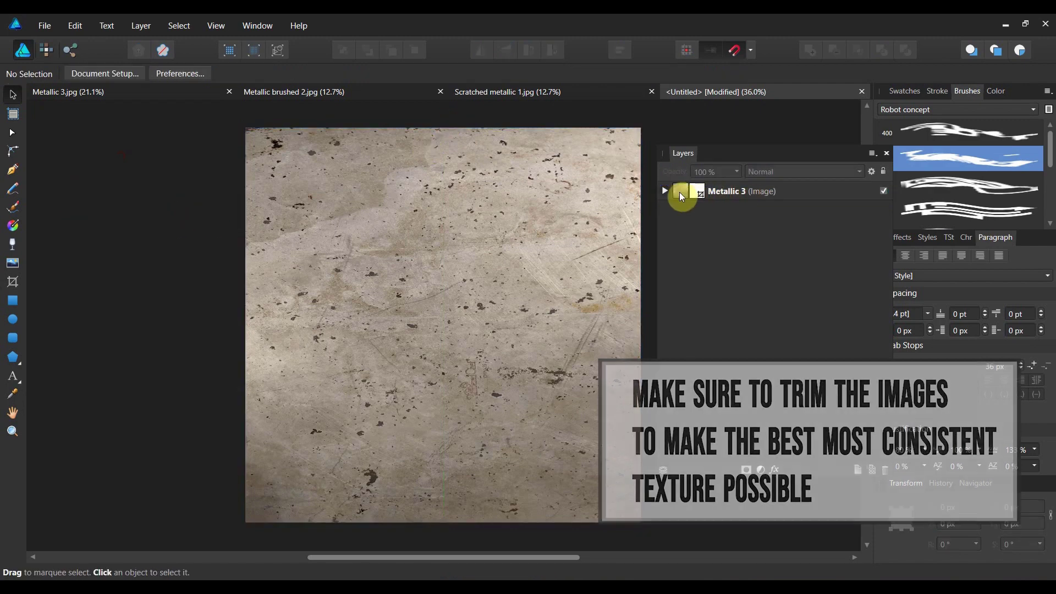
# Step: Rasterize the Metallic 3 image layer into a pixel layer
pyautogui.rightClick(711, 191)
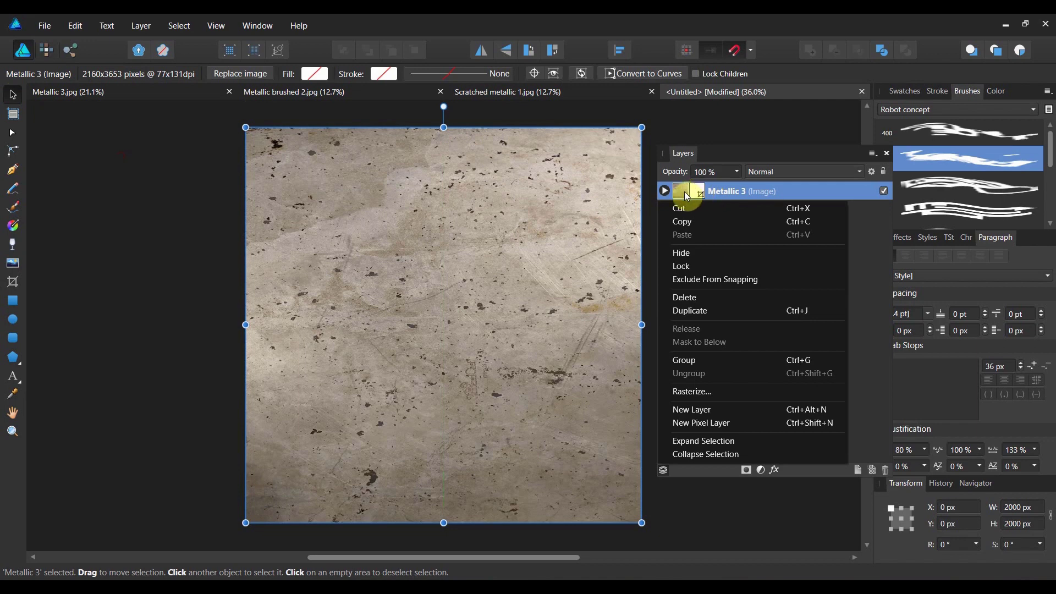
pyautogui.click(719, 391)
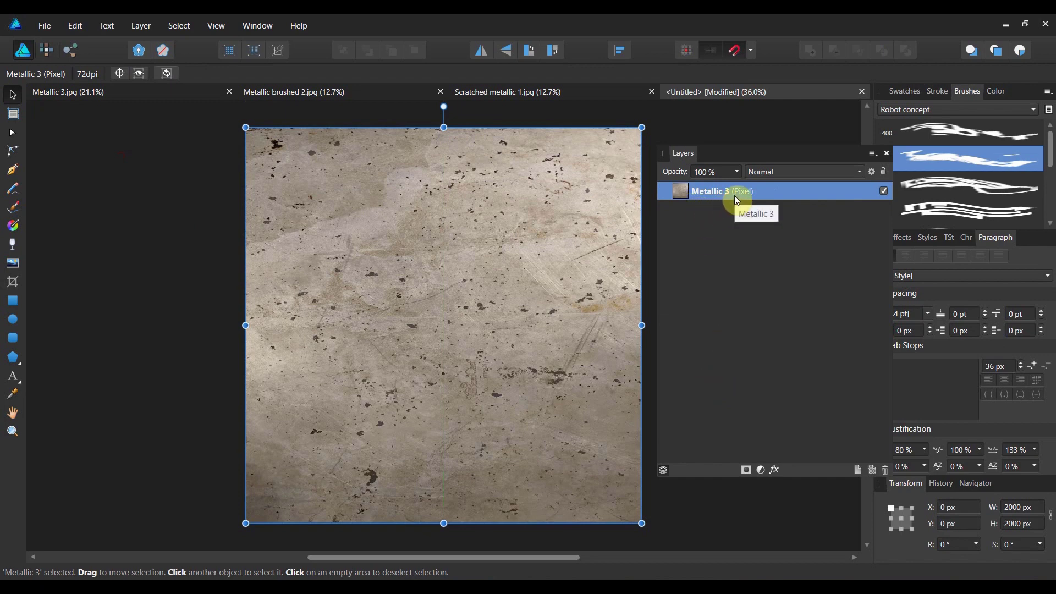
pyautogui.click(200, 228)
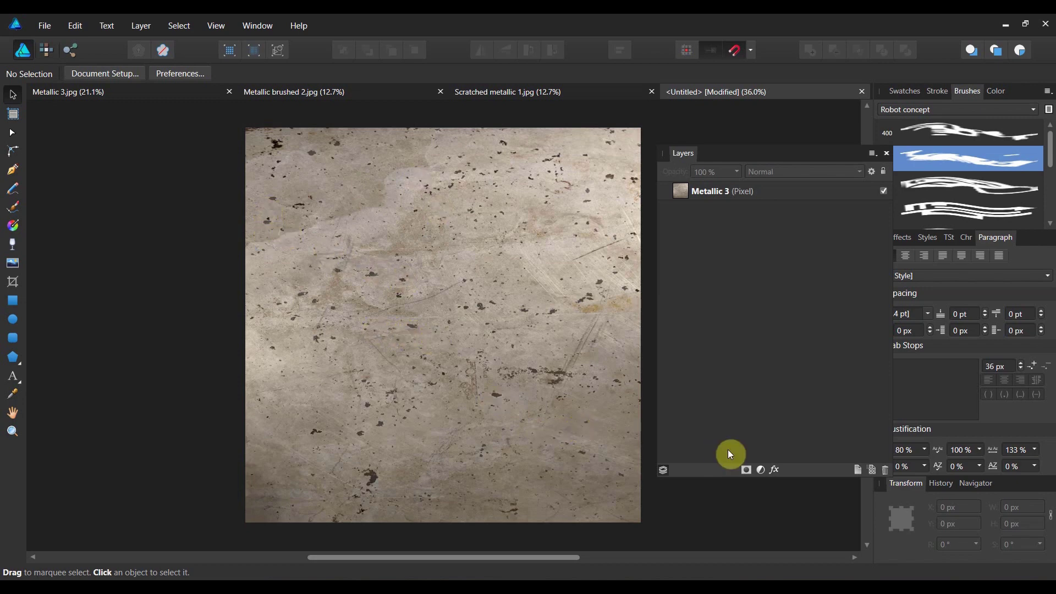
# Step: Add a Black and White adjustment above Metallic 3 to desaturate the texture
pyautogui.click(762, 470)
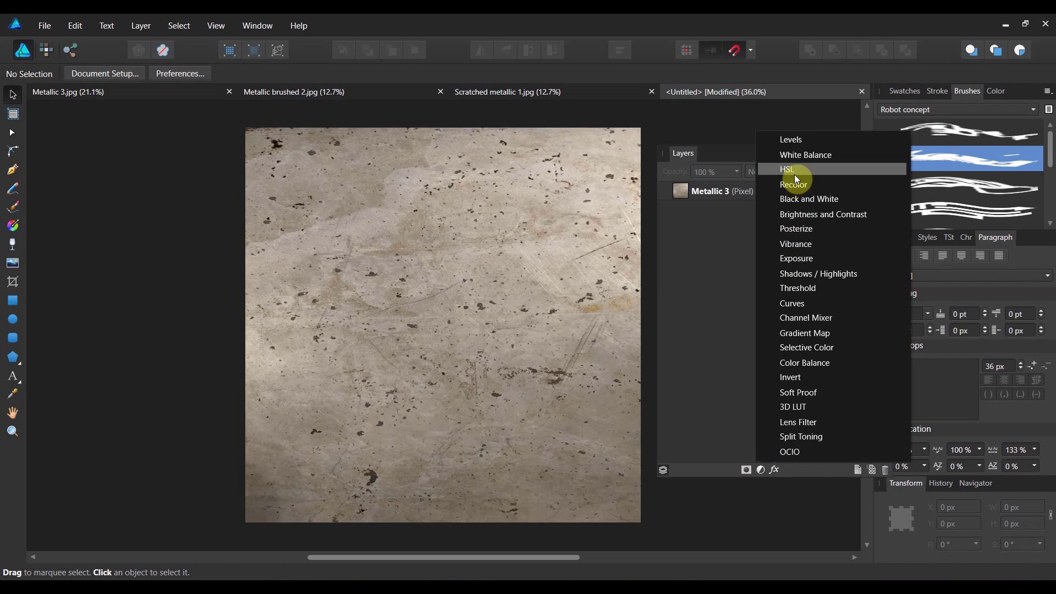
pyautogui.click(796, 198)
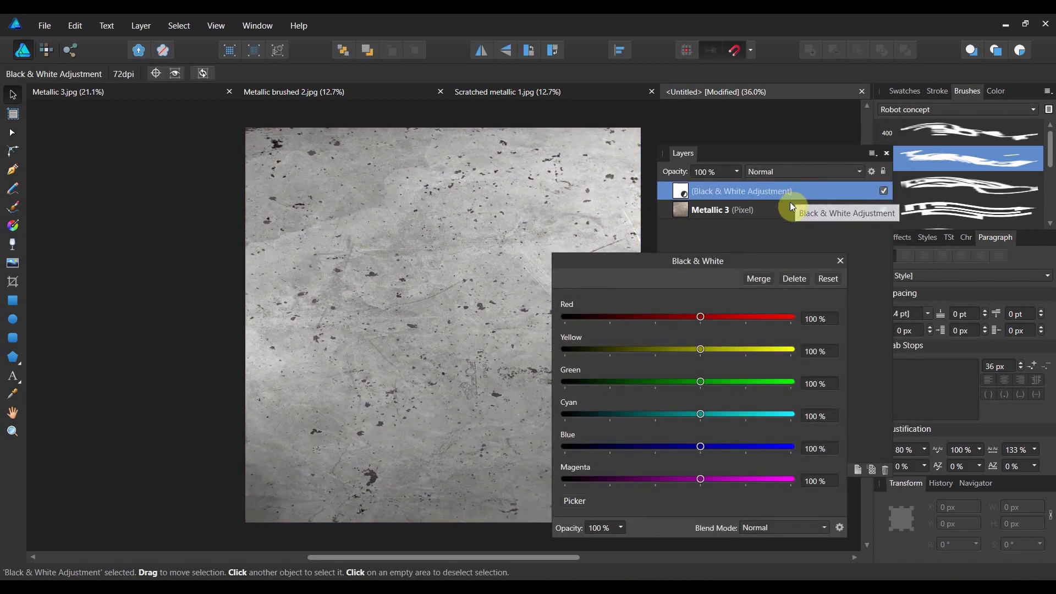
pyautogui.moveTo(737, 264); pyautogui.dragTo(792, 194)
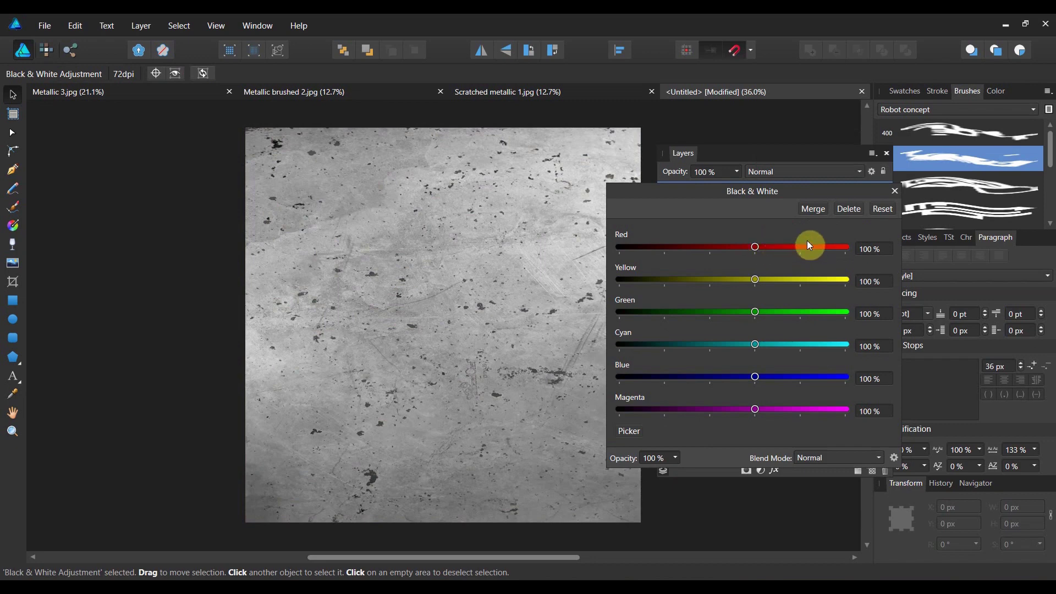
pyautogui.click(894, 193)
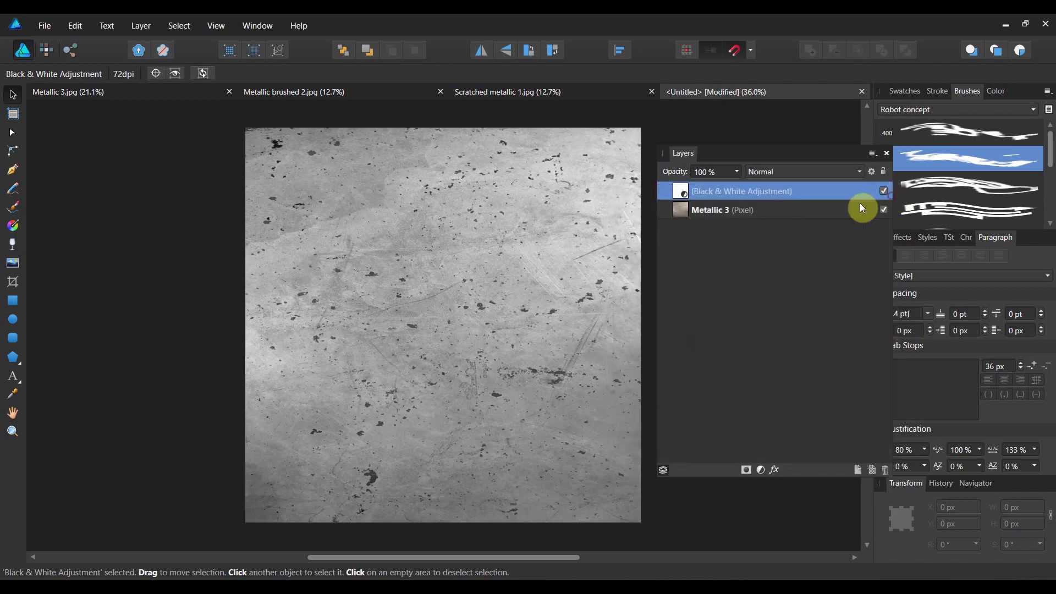
# Step: Add a Levels adjustment and move it out of Black & White, above Metallic 3
pyautogui.click(761, 470)
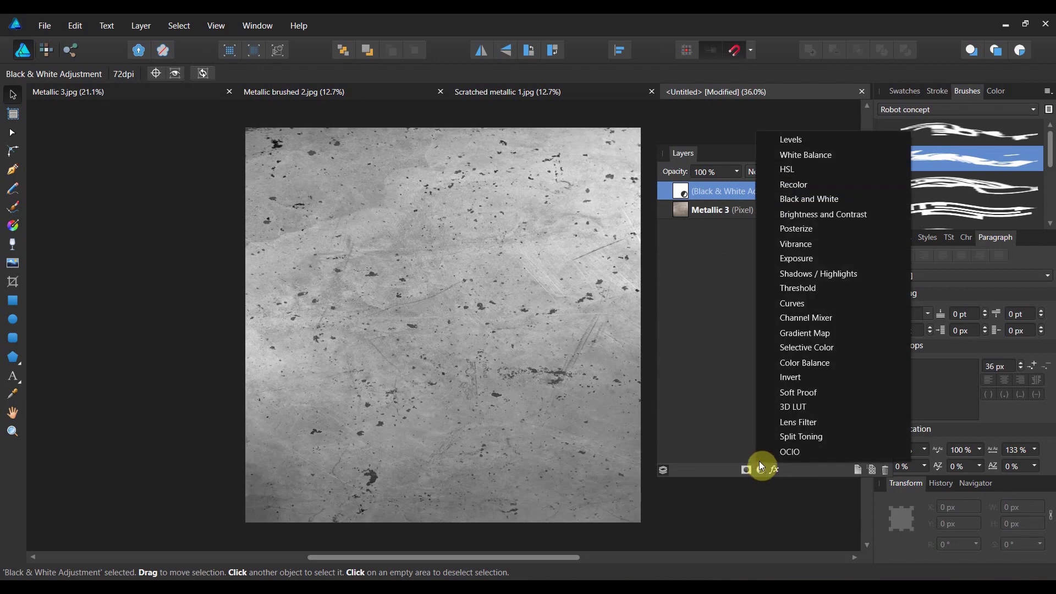
pyautogui.click(810, 148)
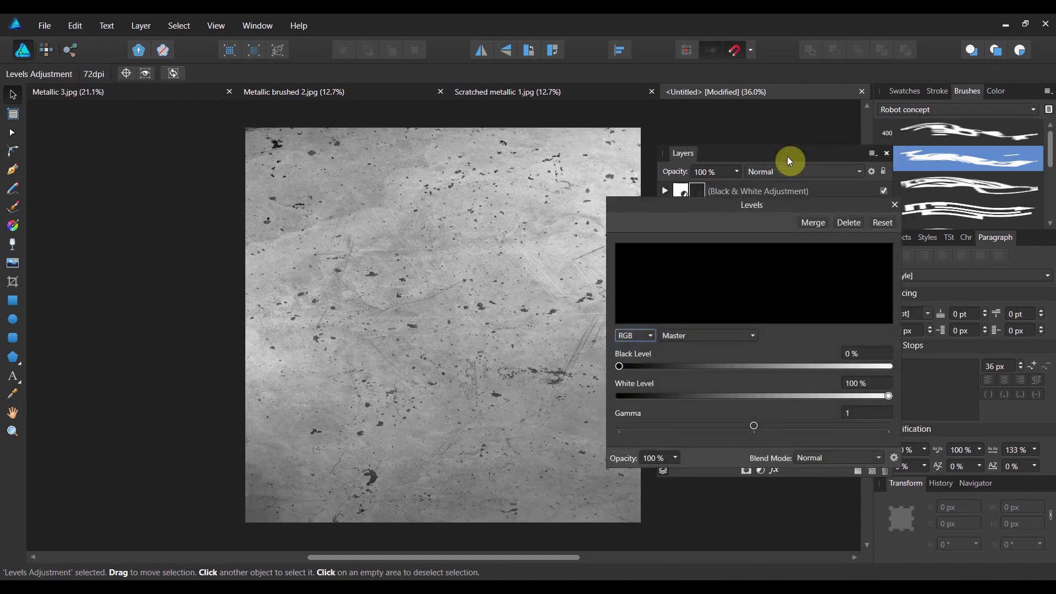
pyautogui.click(668, 191)
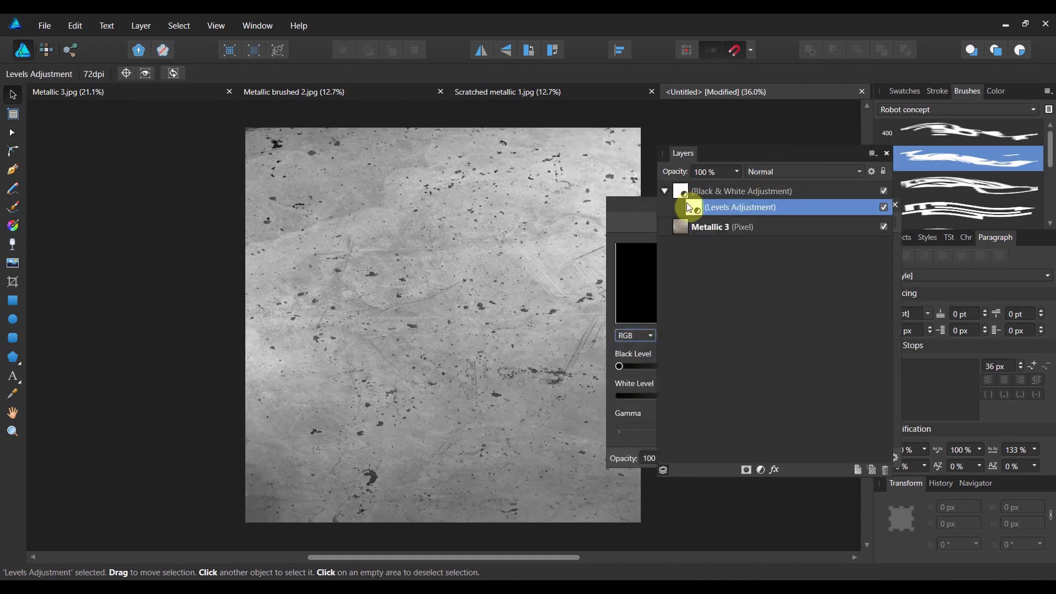
pyautogui.moveTo(690, 206); pyautogui.dragTo(665, 209)
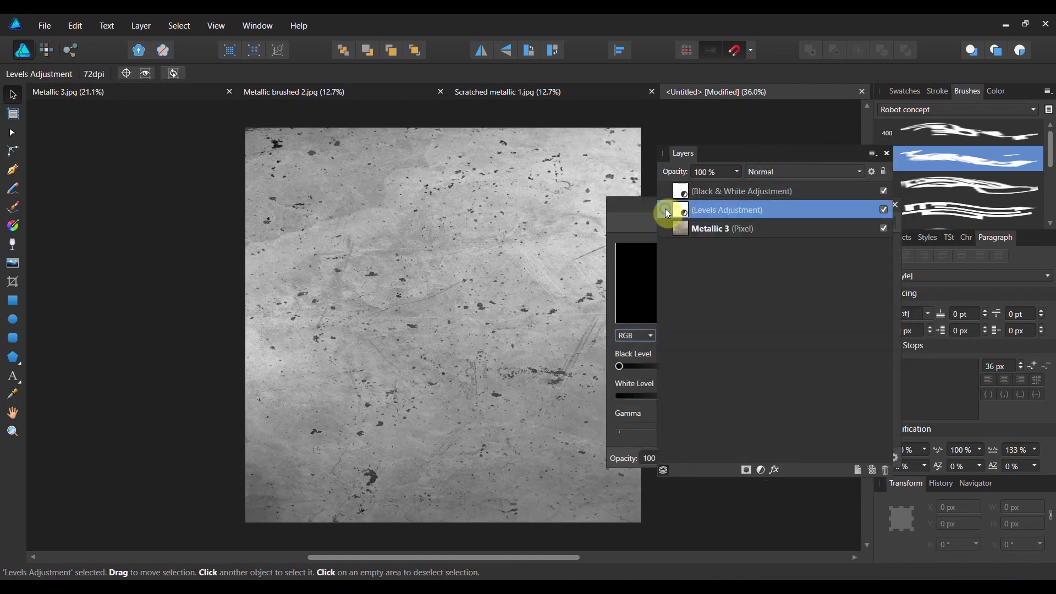
pyautogui.click(683, 229)
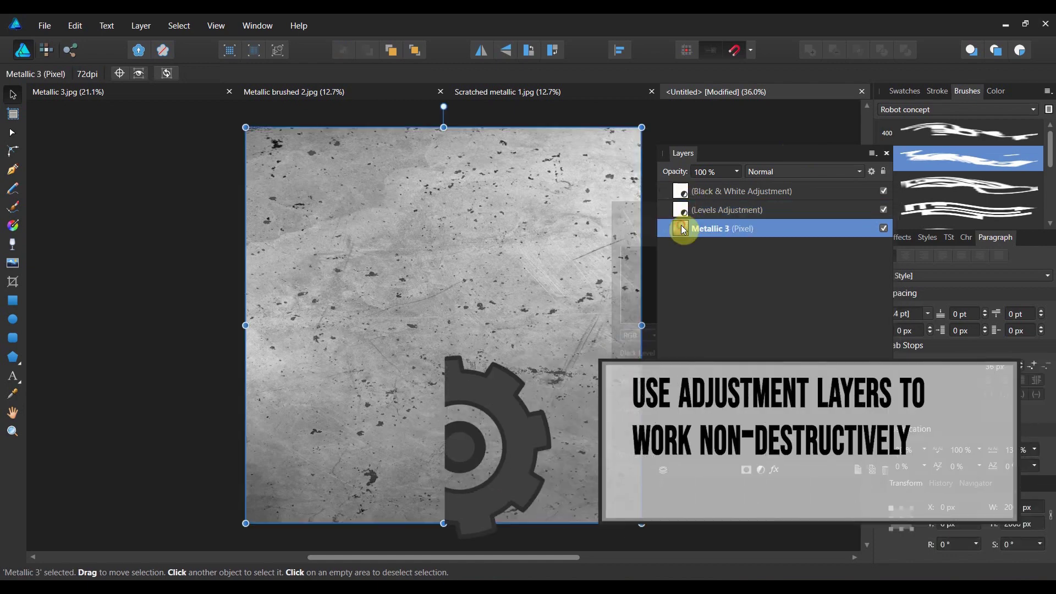
pyautogui.click(684, 209)
pyautogui.click(682, 192)
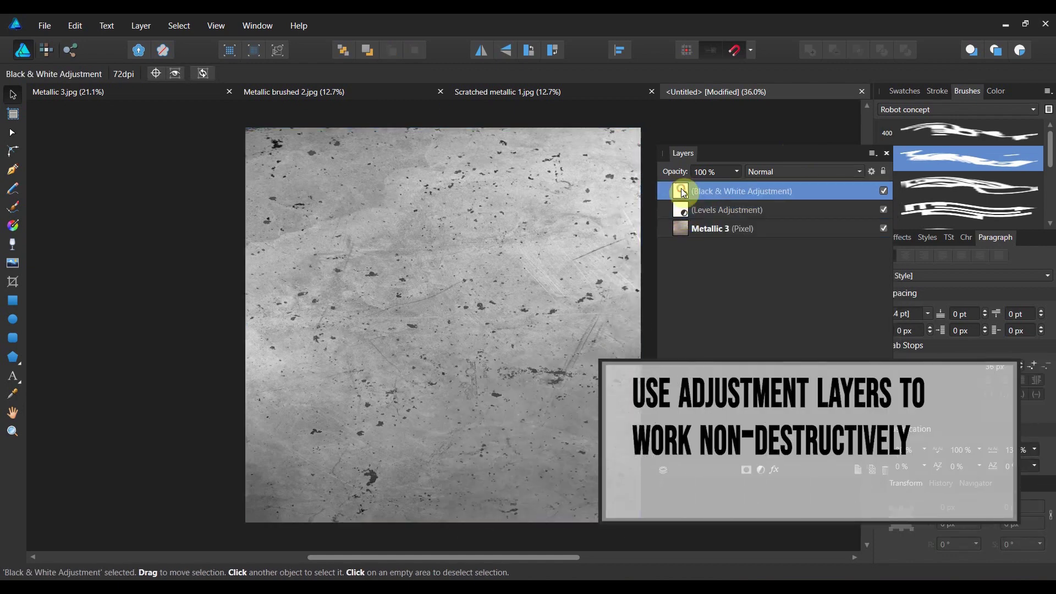
pyautogui.click(682, 211)
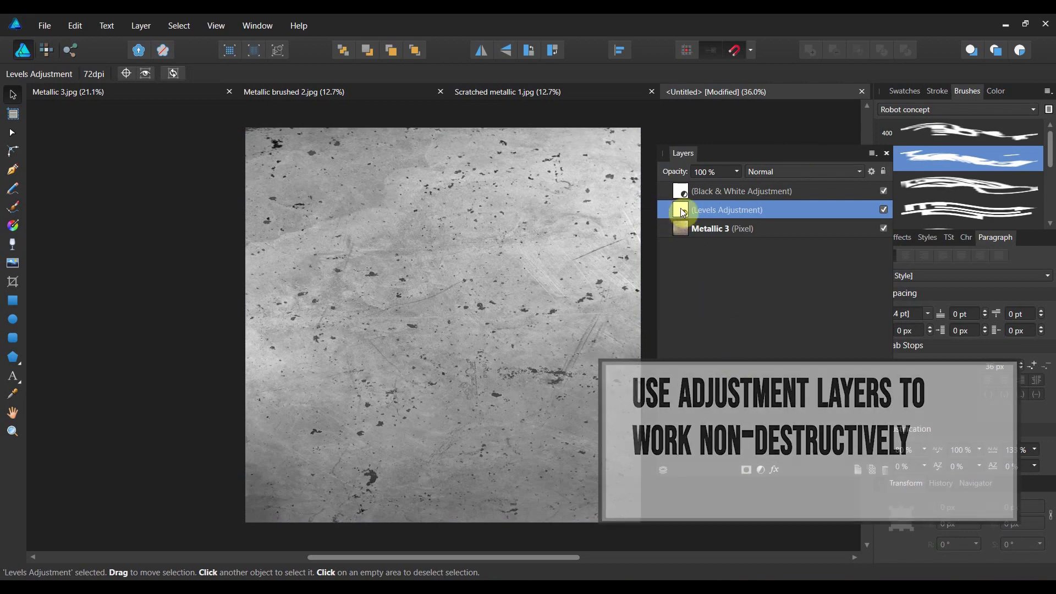
# Step: Set the Levels white level to 85% and black level to 32%
pyautogui.doubleClick(681, 210)
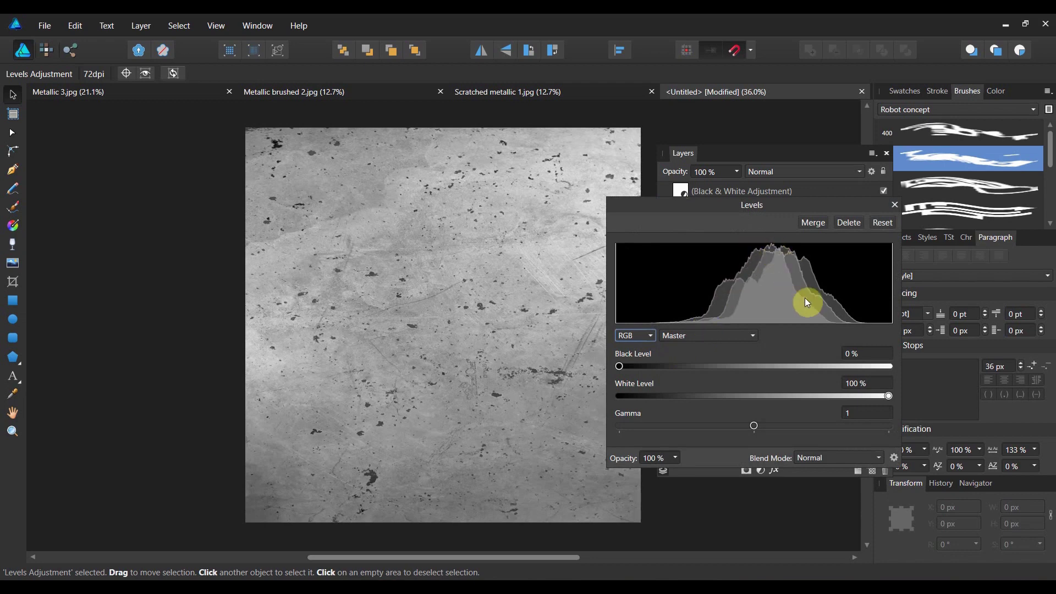
pyautogui.moveTo(887, 398); pyautogui.dragTo(849, 396)
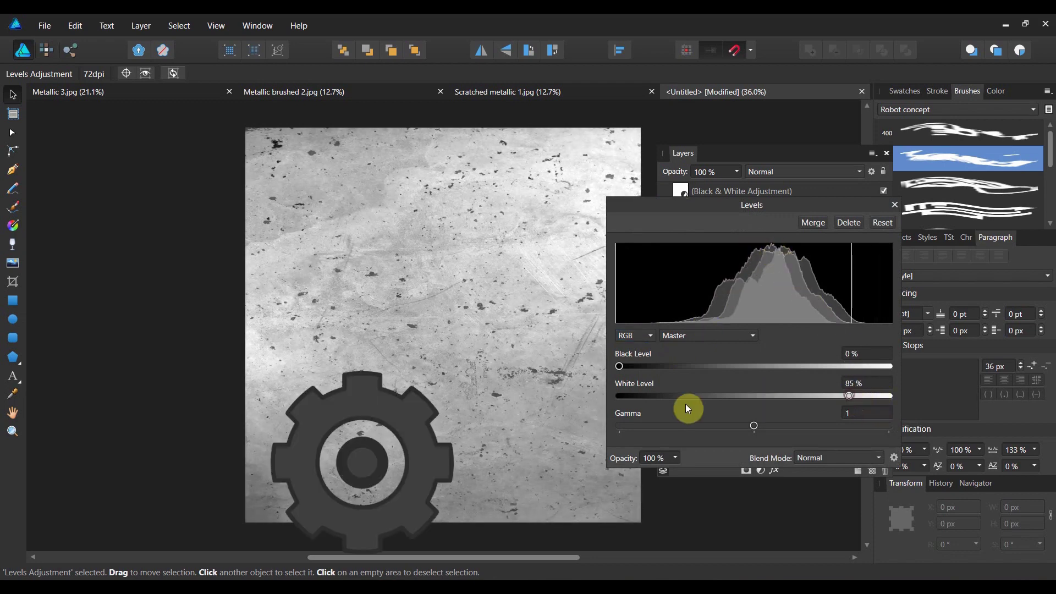
pyautogui.moveTo(621, 365); pyautogui.dragTo(701, 370)
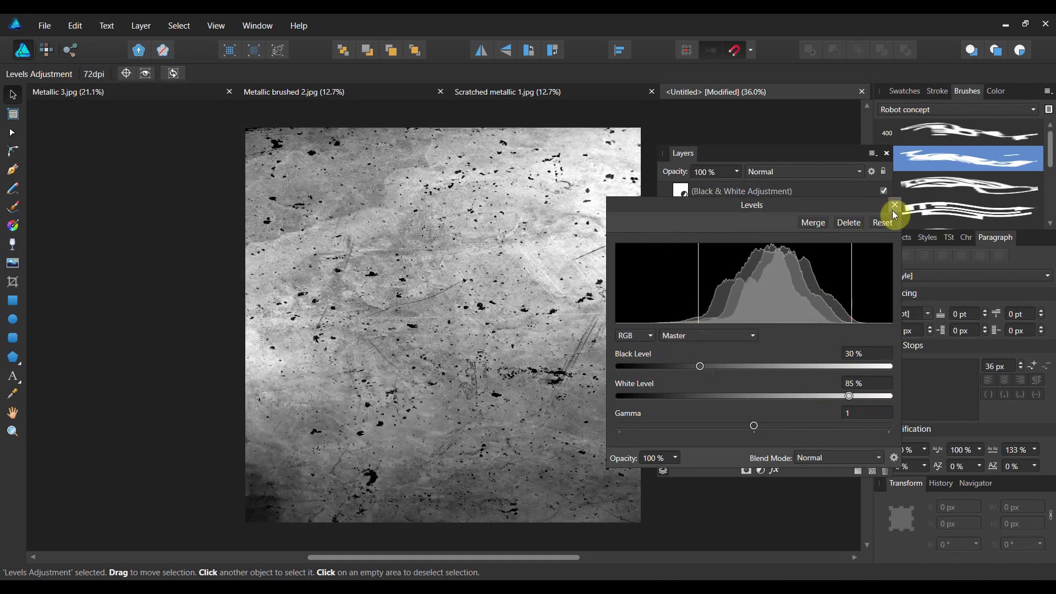
# Step: Compare the texture by toggling the Black & White and Levels adjustments off and on
pyautogui.click(892, 208)
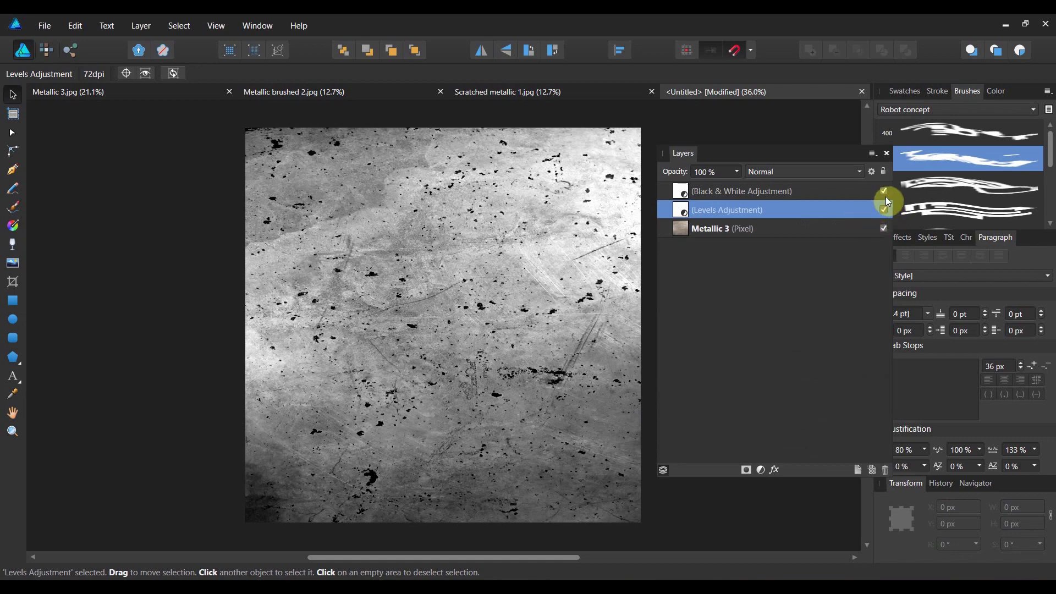
pyautogui.click(884, 192)
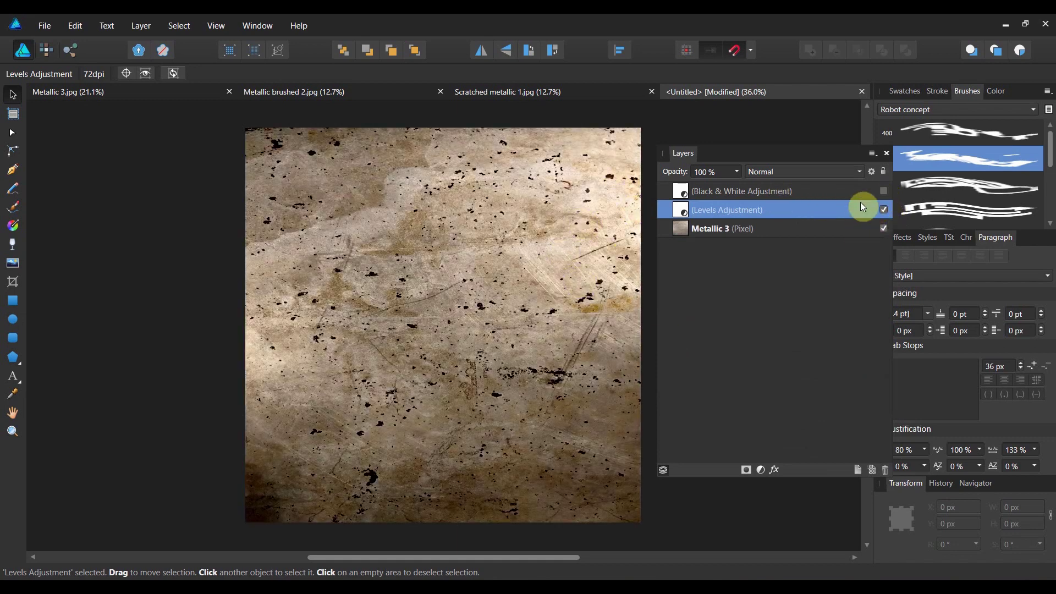
pyautogui.click(883, 210)
pyautogui.click(883, 210)
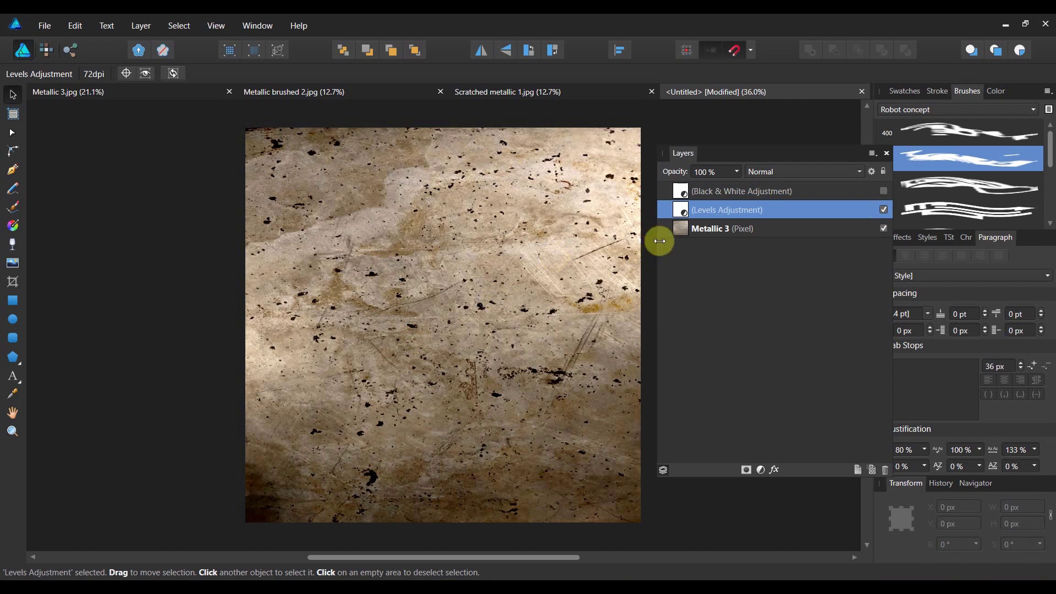
pyautogui.click(683, 191)
pyautogui.click(883, 191)
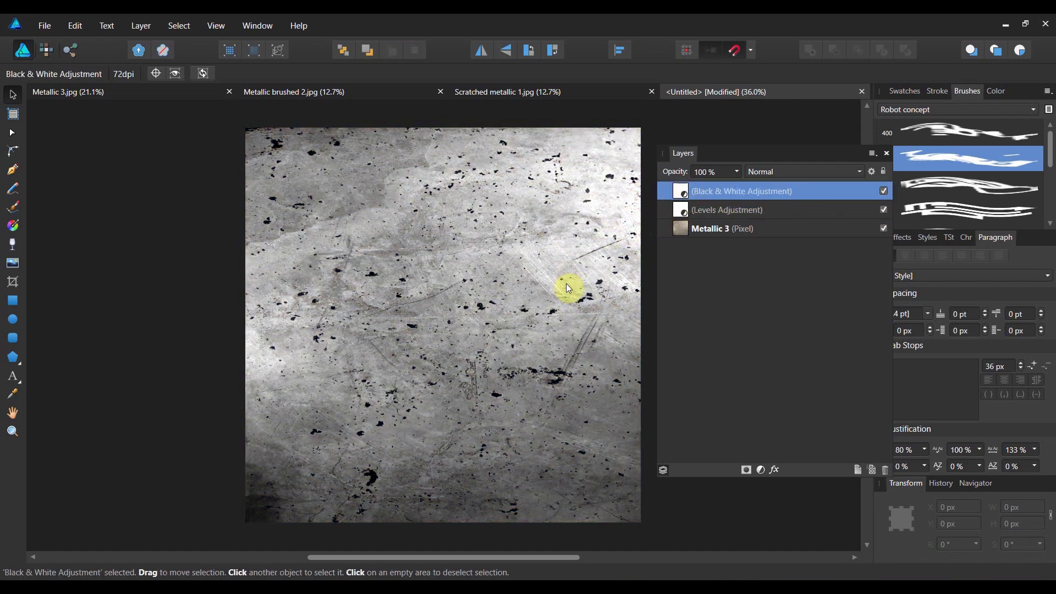
# Step: Revisit the Levels settings at 30% black level, then hide the Levels adjustment
pyautogui.doubleClick(737, 211)
pyautogui.doubleClick(682, 217)
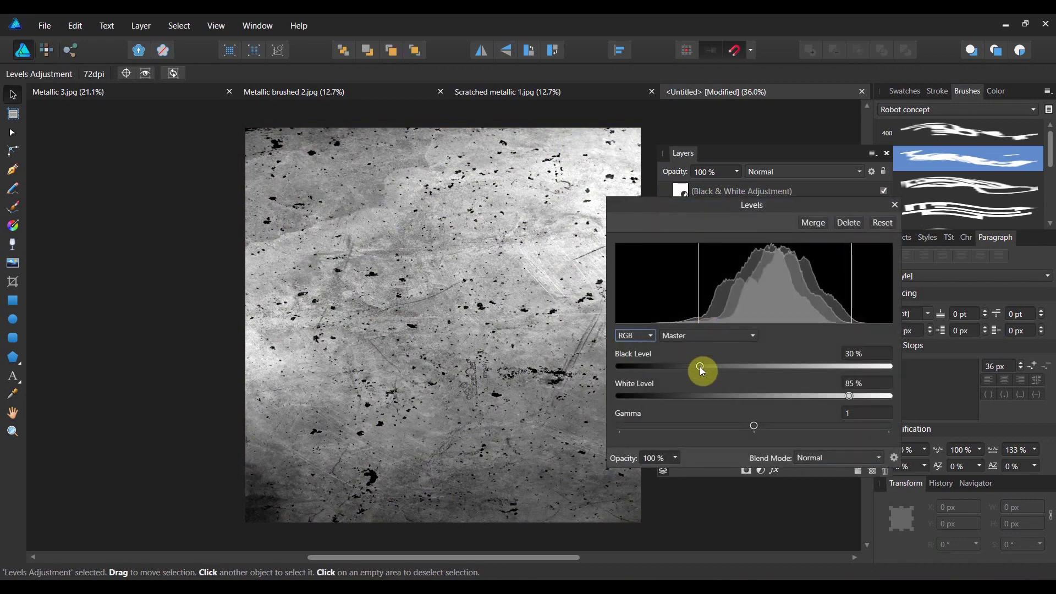
pyautogui.click(895, 205)
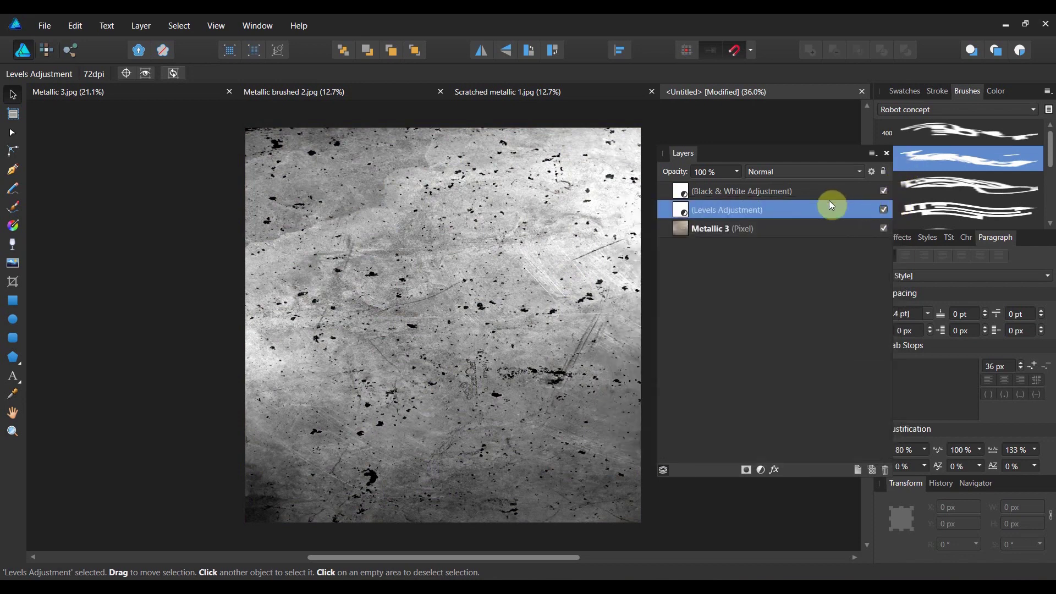
pyautogui.click(883, 210)
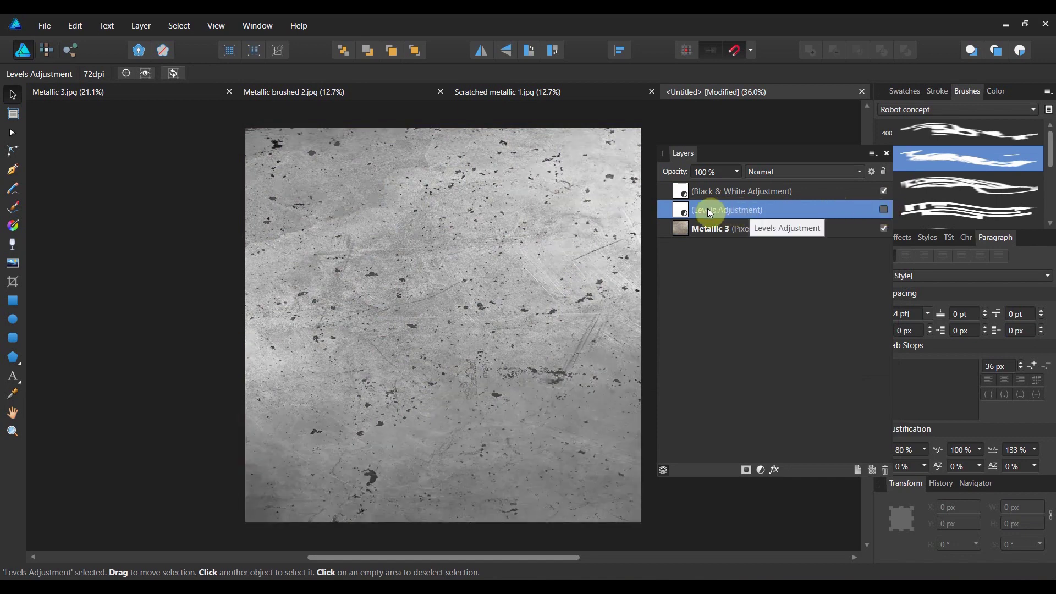
pyautogui.click(761, 470)
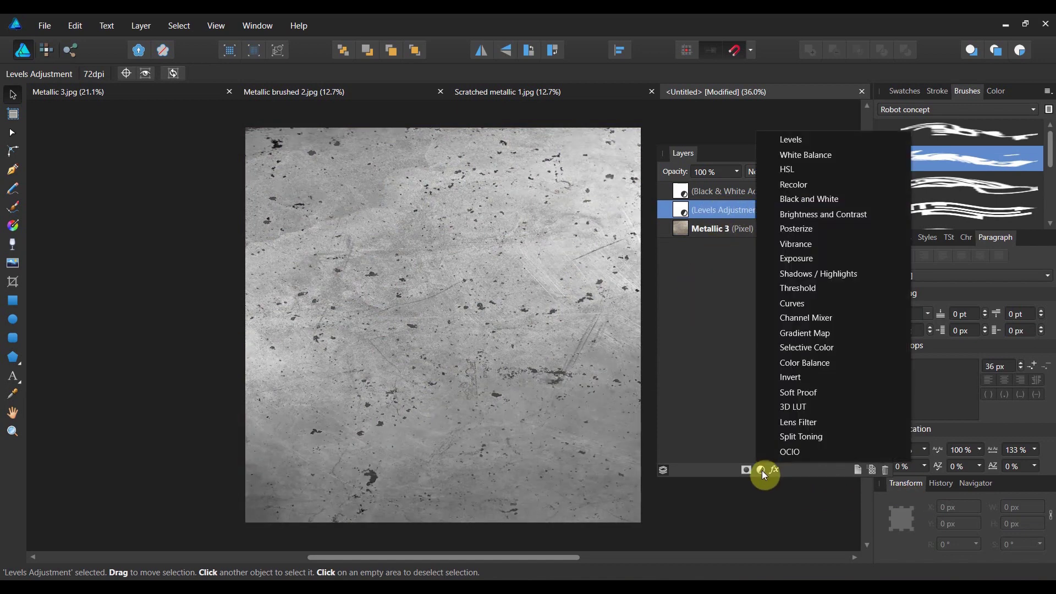
# Step: Add a Brightness / Contrast adjustment and move it out above Metallic 3
pyautogui.click(822, 218)
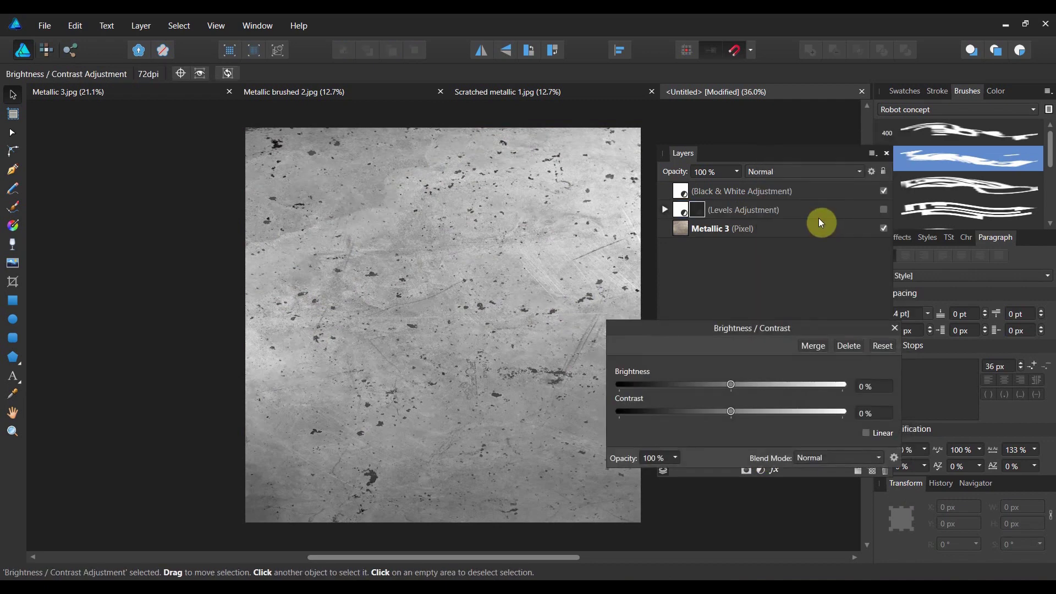
pyautogui.click(663, 210)
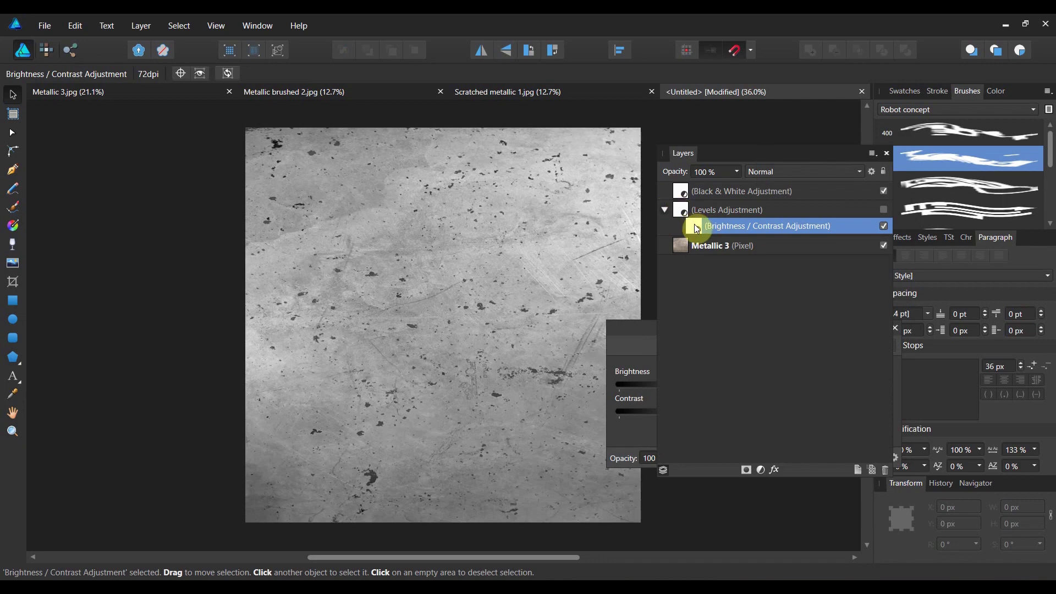
pyautogui.moveTo(694, 226); pyautogui.dragTo(679, 230)
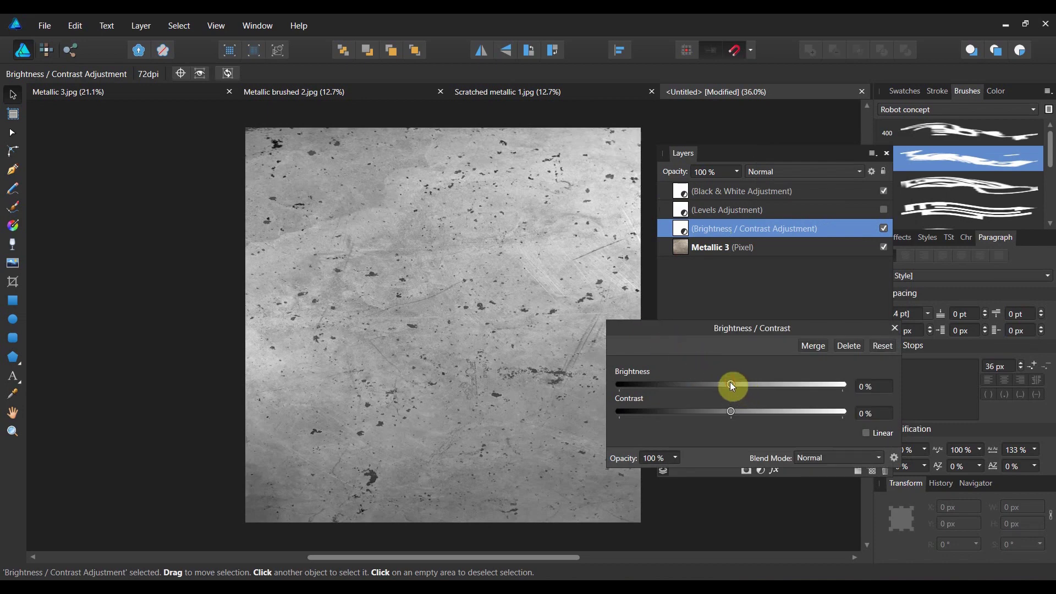
# Step: Set brightness to -57% and contrast to 51%
pyautogui.moveTo(732, 384); pyautogui.dragTo(687, 391)
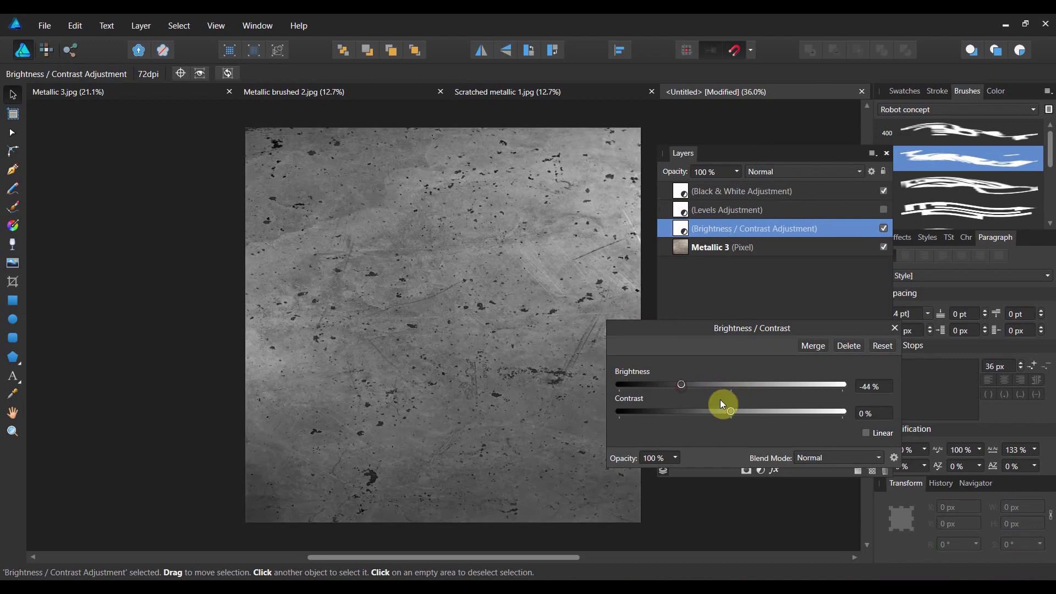
pyautogui.moveTo(732, 410); pyautogui.dragTo(793, 407)
pyautogui.moveTo(683, 382); pyautogui.dragTo(668, 385)
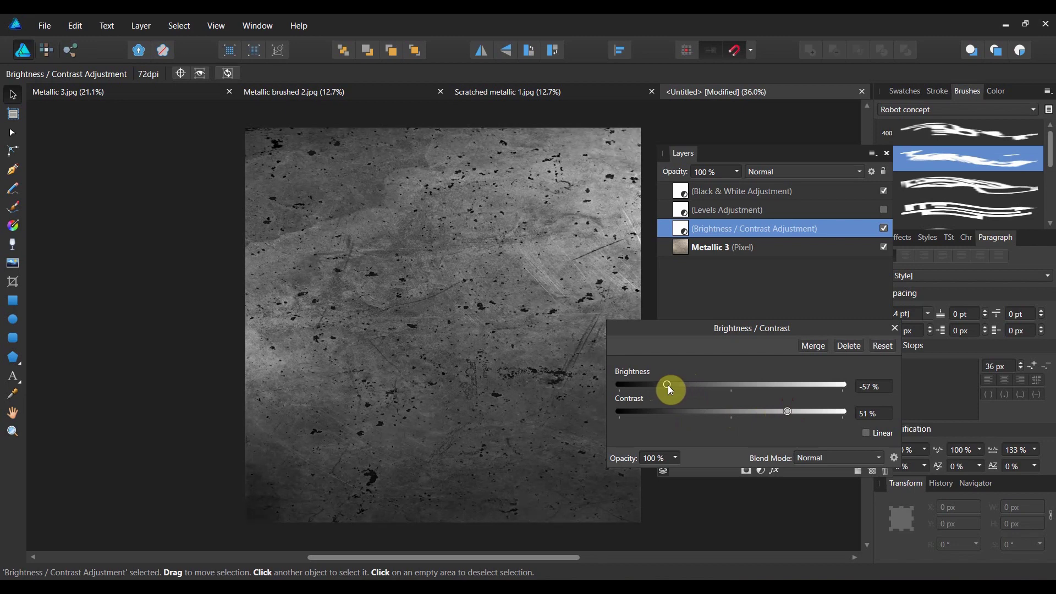
pyautogui.click(891, 330)
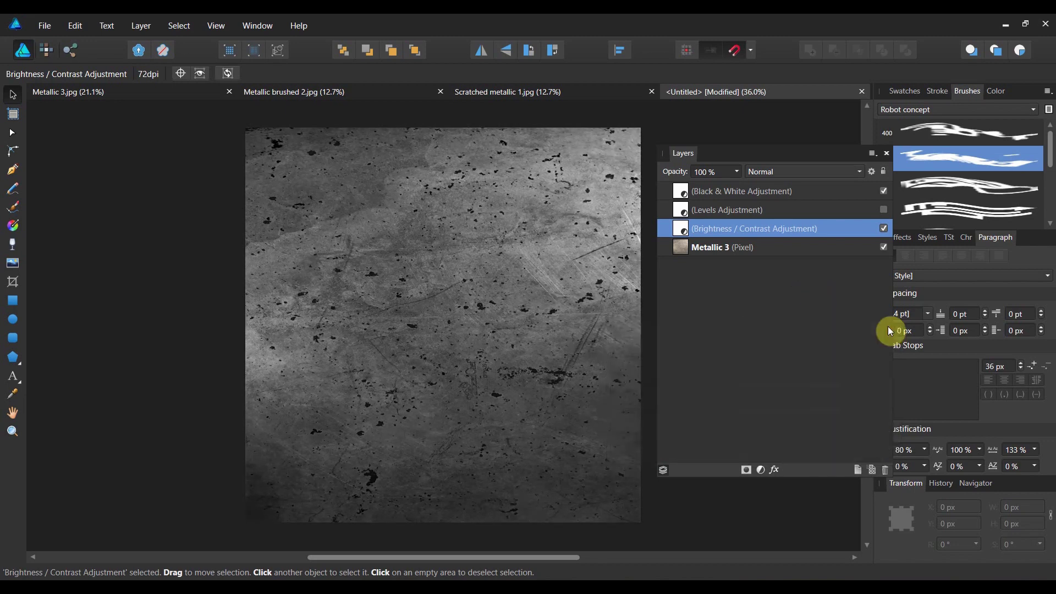
# Step: Turn Levels on and hide Black & White for a dark brown texture
pyautogui.click(883, 191)
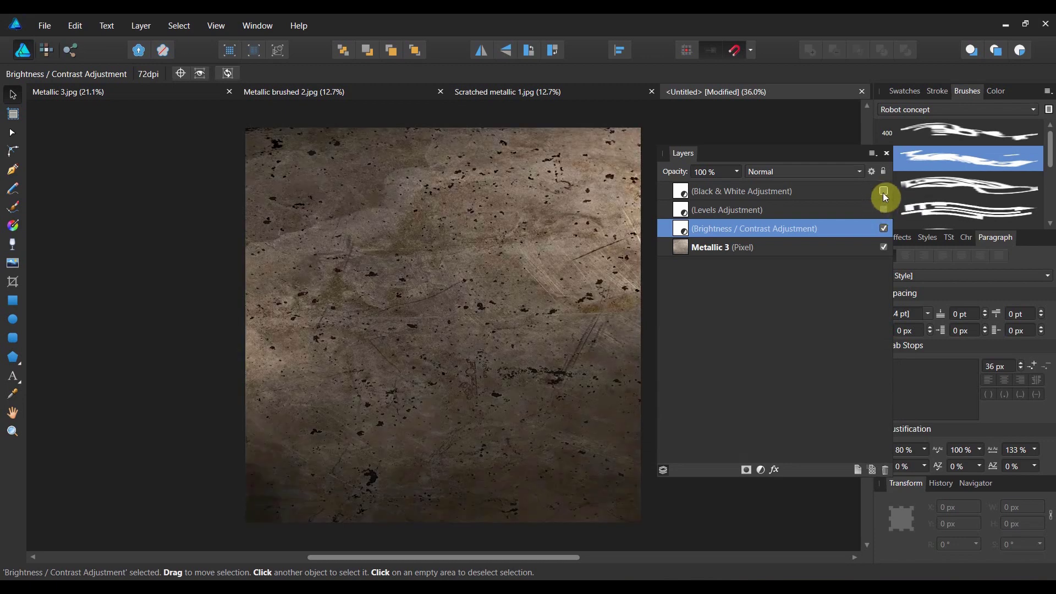
pyautogui.click(884, 191)
pyautogui.click(884, 210)
pyautogui.click(883, 191)
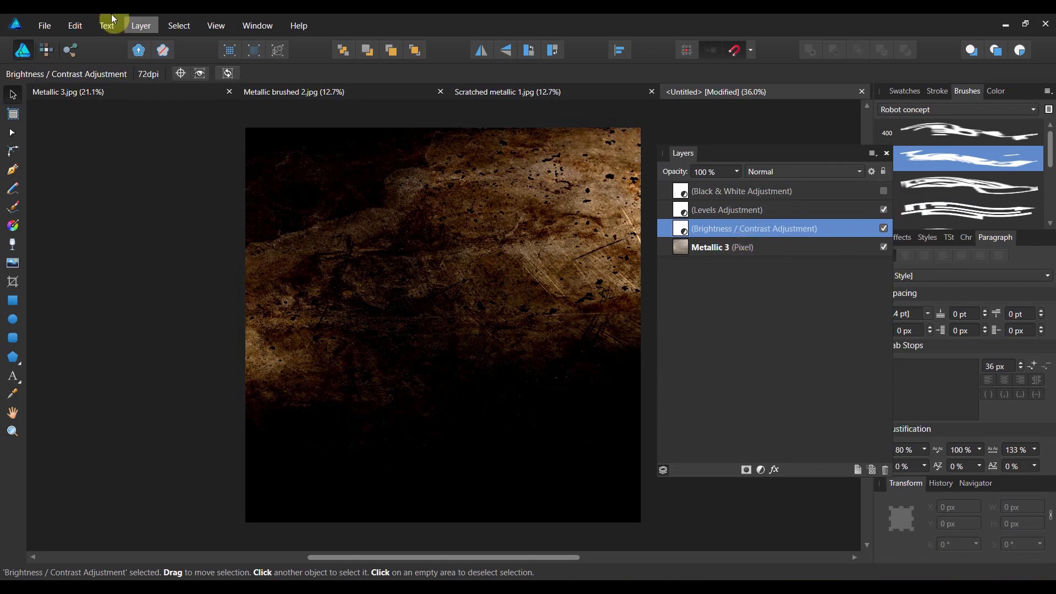
# Step: Save the document to the Desktop as 'trial'
pyautogui.click(51, 30)
pyautogui.click(80, 150)
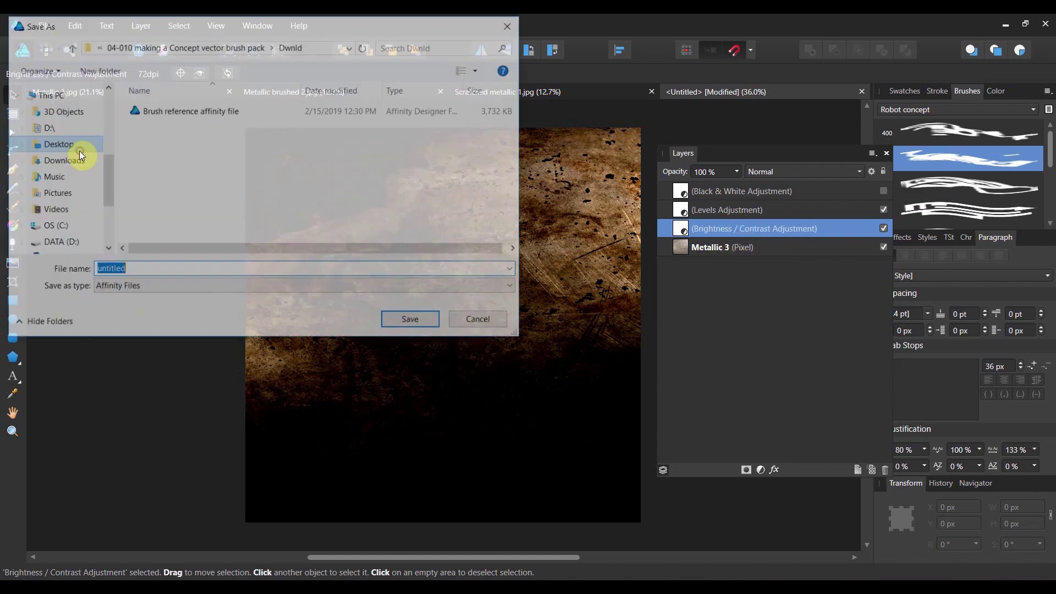
pyautogui.write('ti')
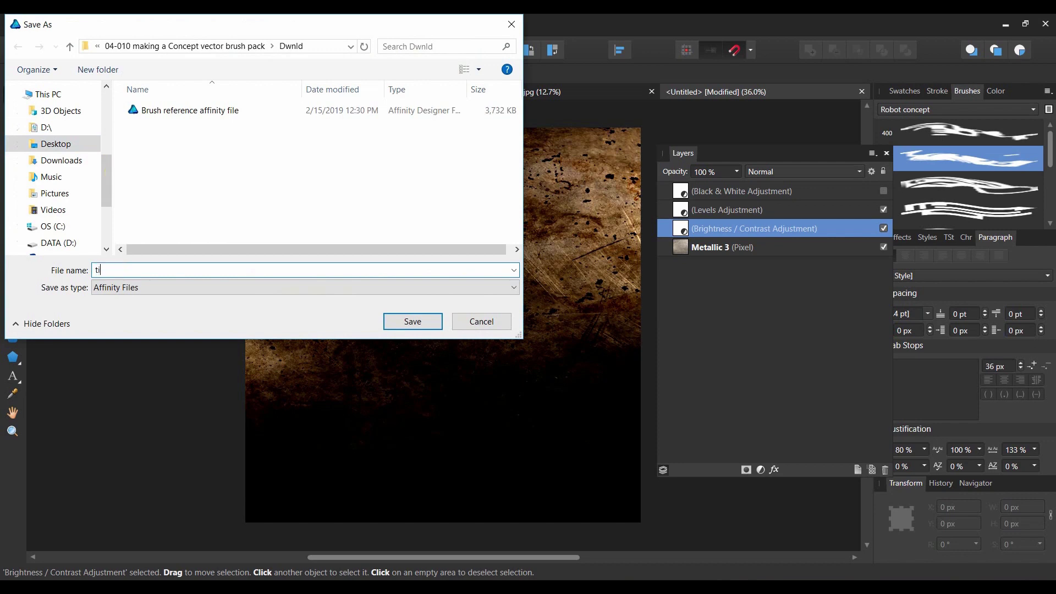
pyautogui.press('BackSpace')
pyautogui.write('rial')
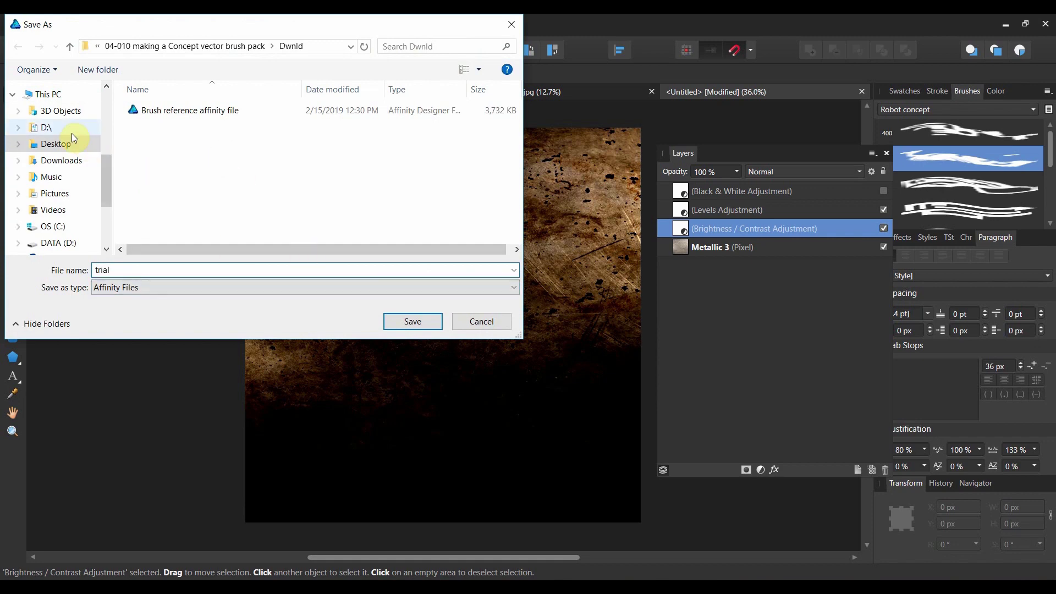
pyautogui.click(55, 144)
pyautogui.click(412, 325)
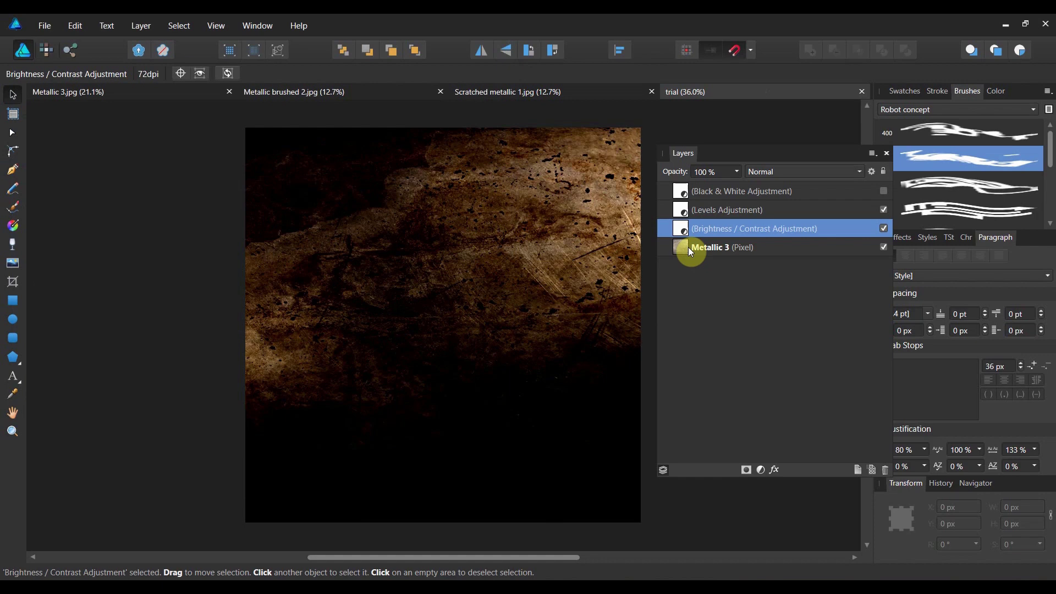
pyautogui.click(718, 216)
# Step: Delete the Brightness / Contrast and Black & White adjustment layers
pyautogui.click(722, 228)
pyautogui.press('Delete')
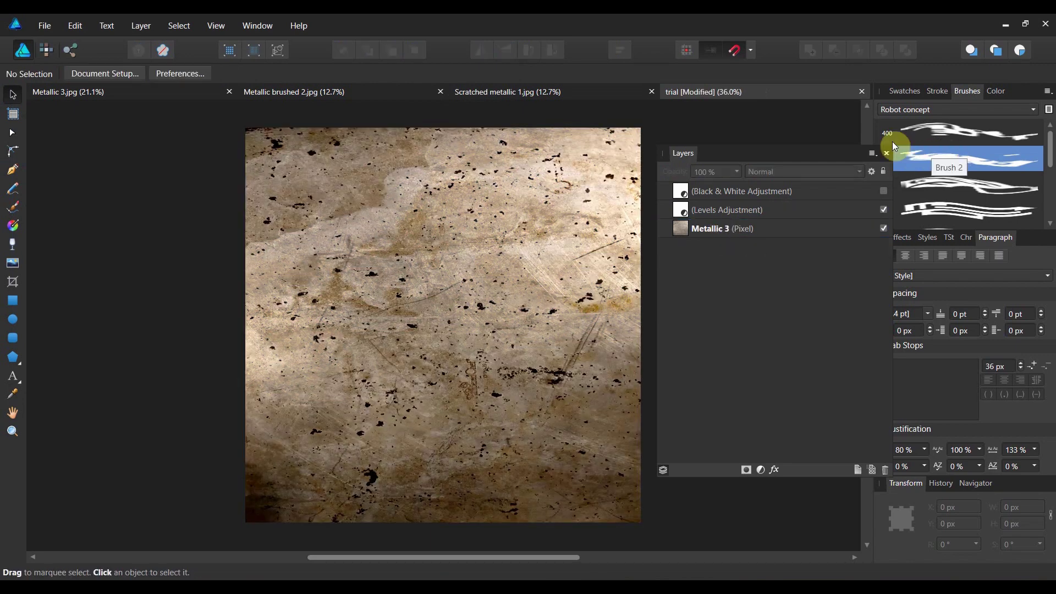
pyautogui.click(724, 194)
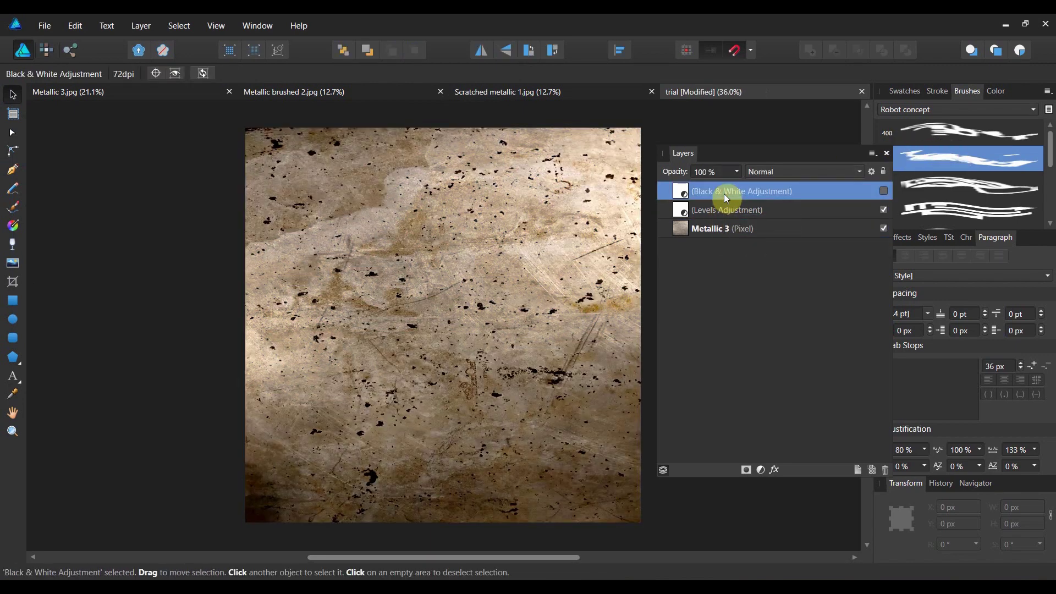
pyautogui.press('Delete')
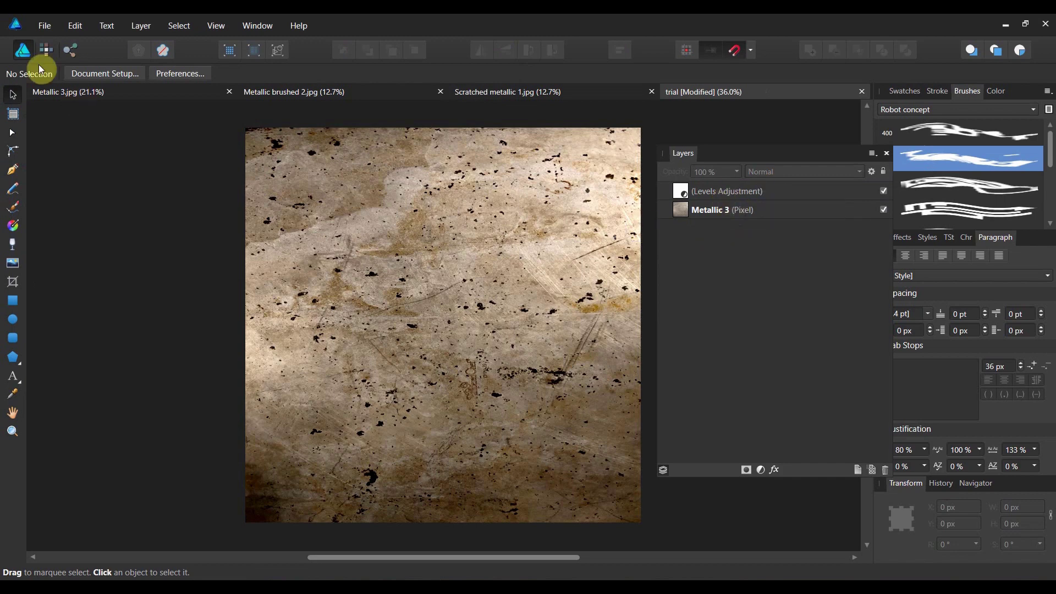
# Step: Export the texture as a quality-100 JPEG named 'metallic texture 1'
pyautogui.click(48, 28)
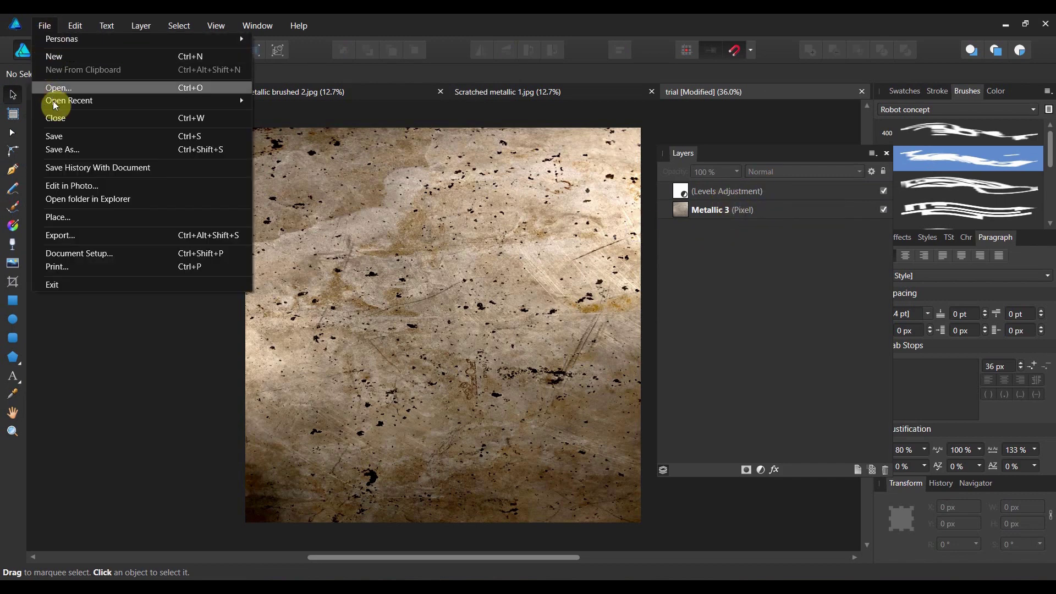
pyautogui.click(63, 235)
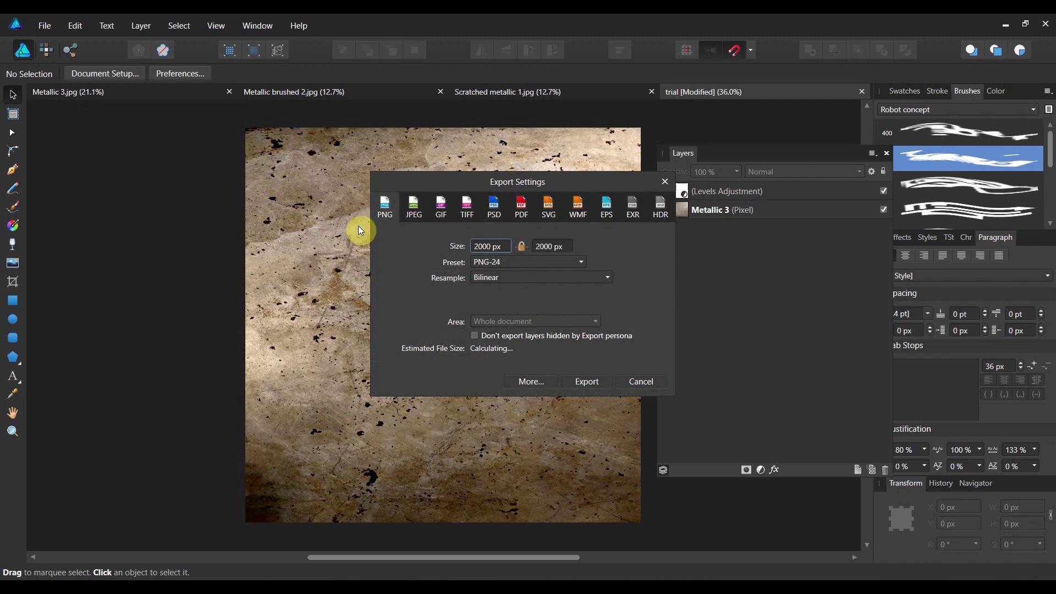
pyautogui.click(404, 206)
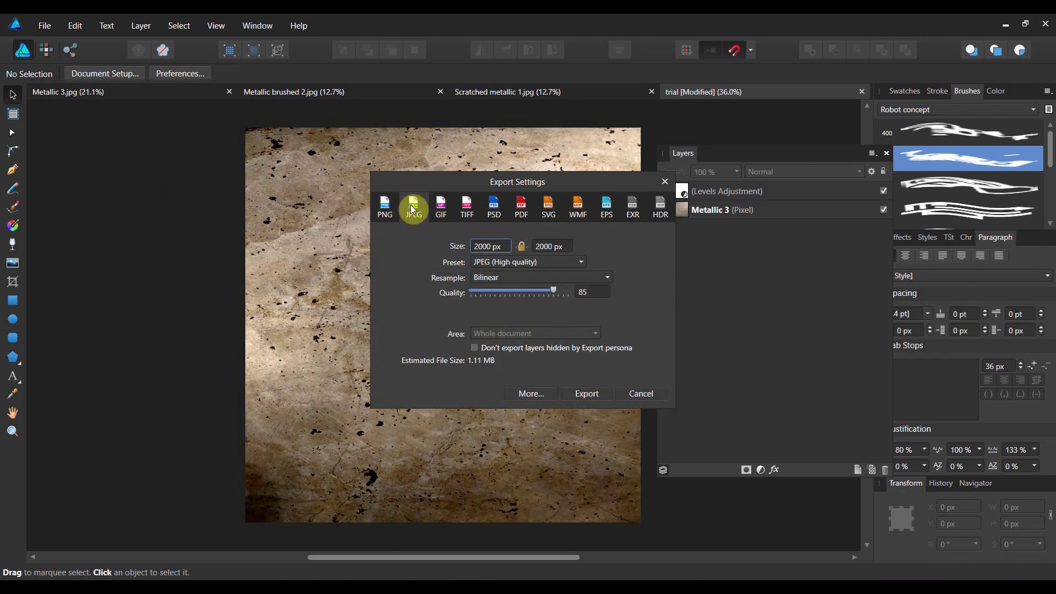
pyautogui.moveTo(557, 291); pyautogui.dragTo(574, 286)
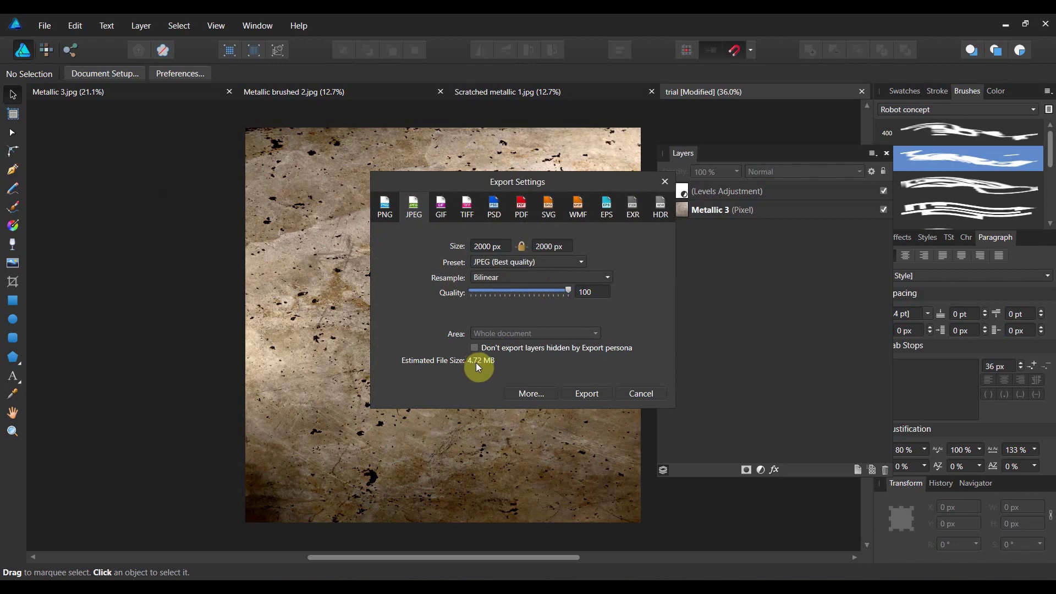
pyautogui.click(579, 394)
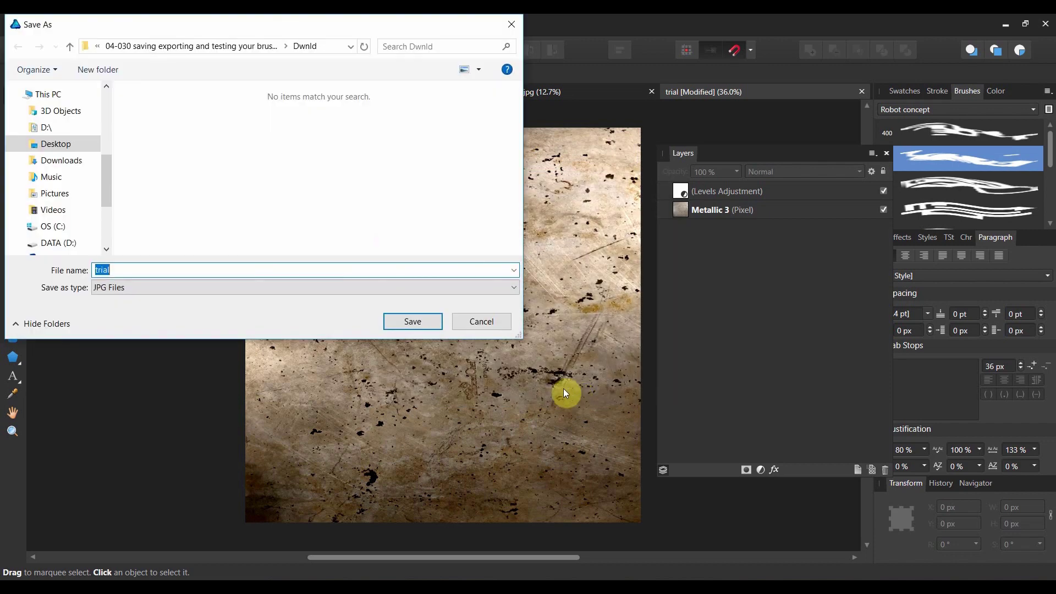
pyautogui.write('metallic texture 1')
pyautogui.click(414, 329)
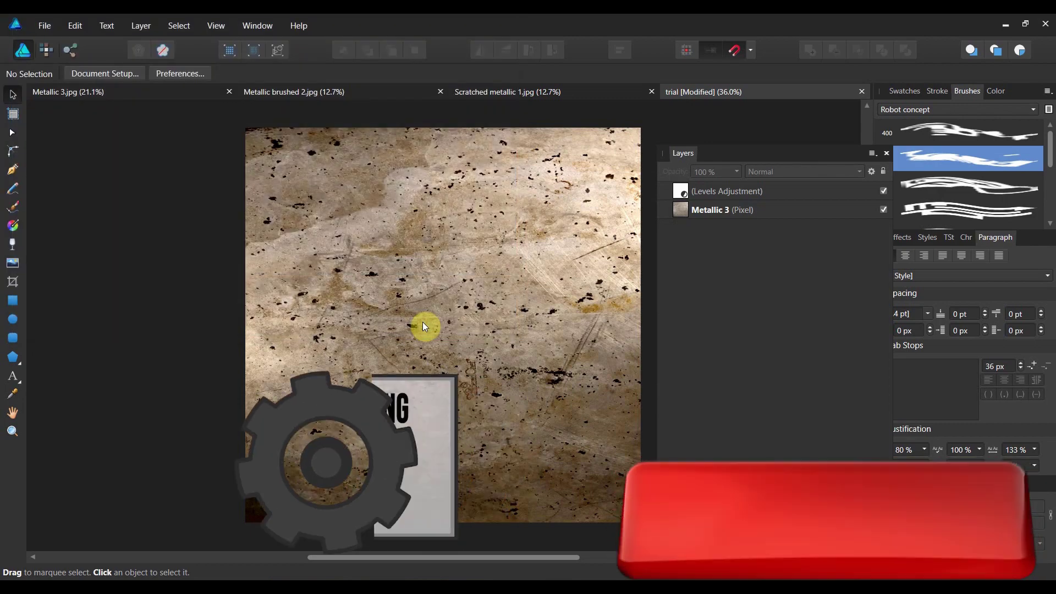
# Step: Save As 'metalic texture 1', browsing into the Robotics workshop course folder
pyautogui.click(44, 26)
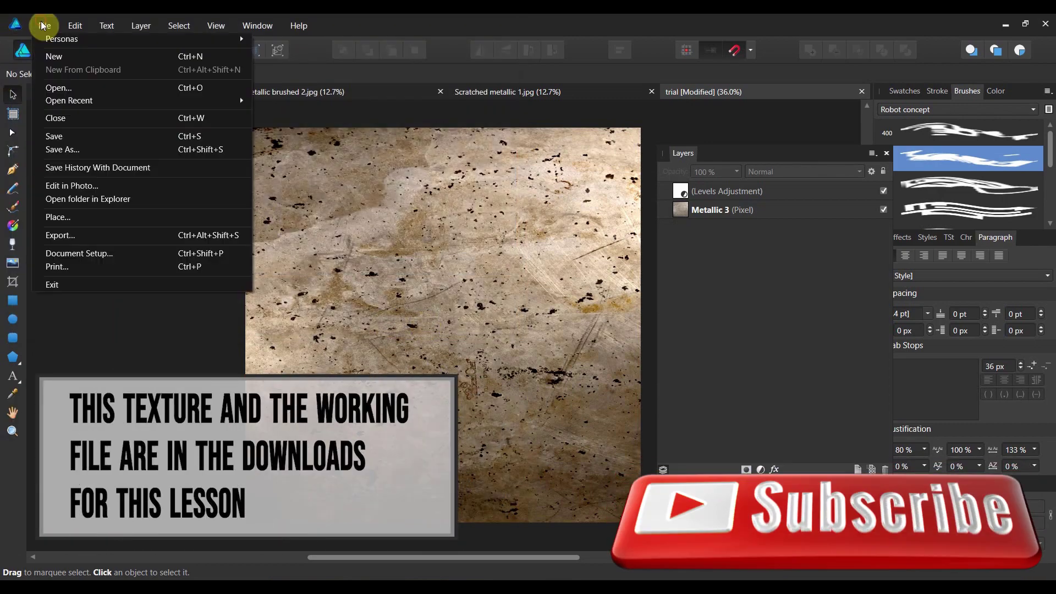
pyautogui.click(78, 149)
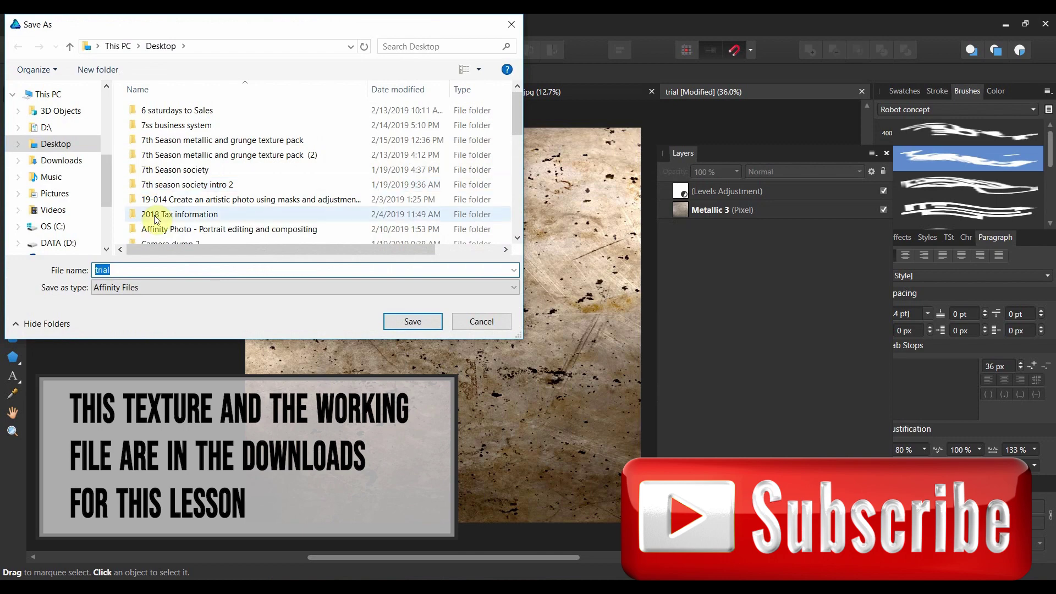
pyautogui.write('metal')
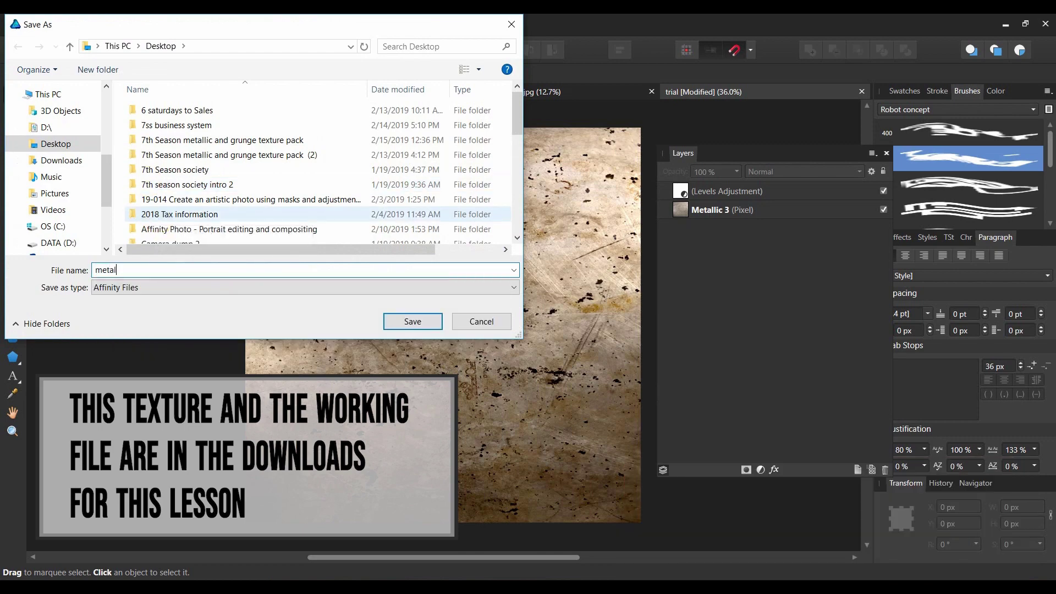
pyautogui.write('ic texture')
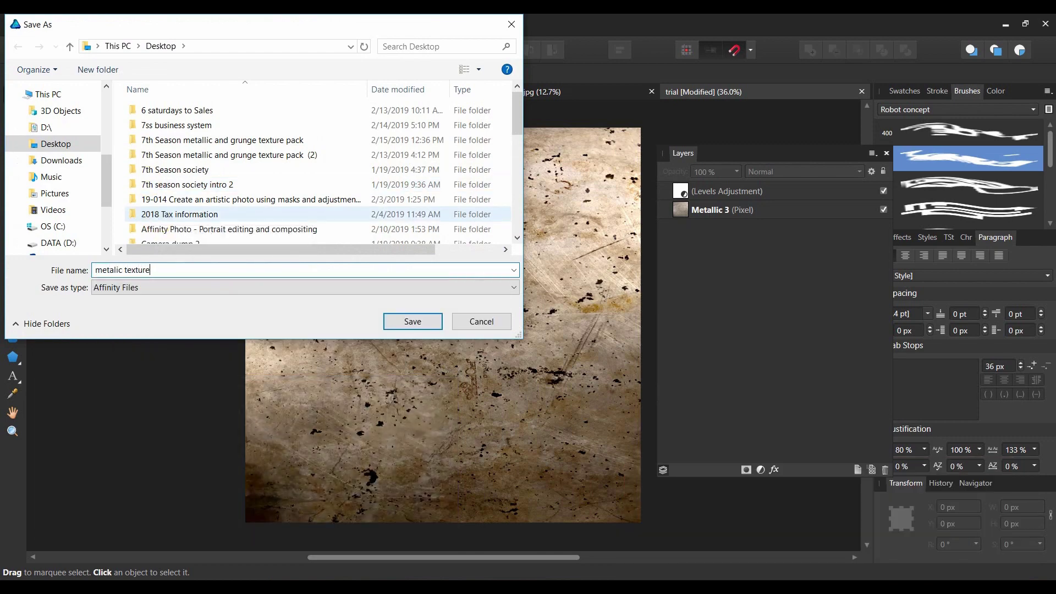
pyautogui.write(' 1')
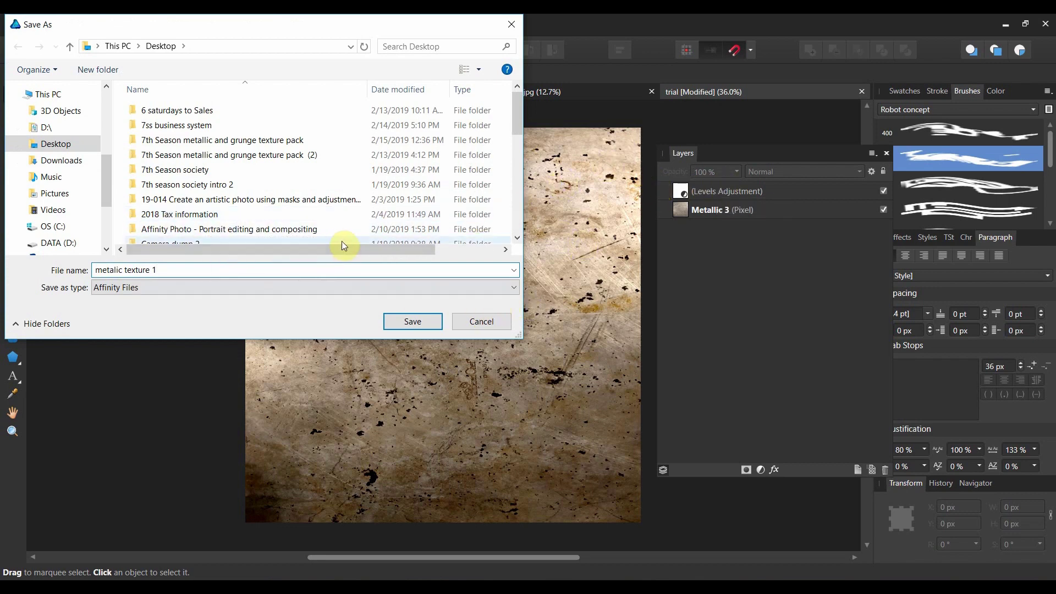
pyautogui.scroll(-8, 327, 206)
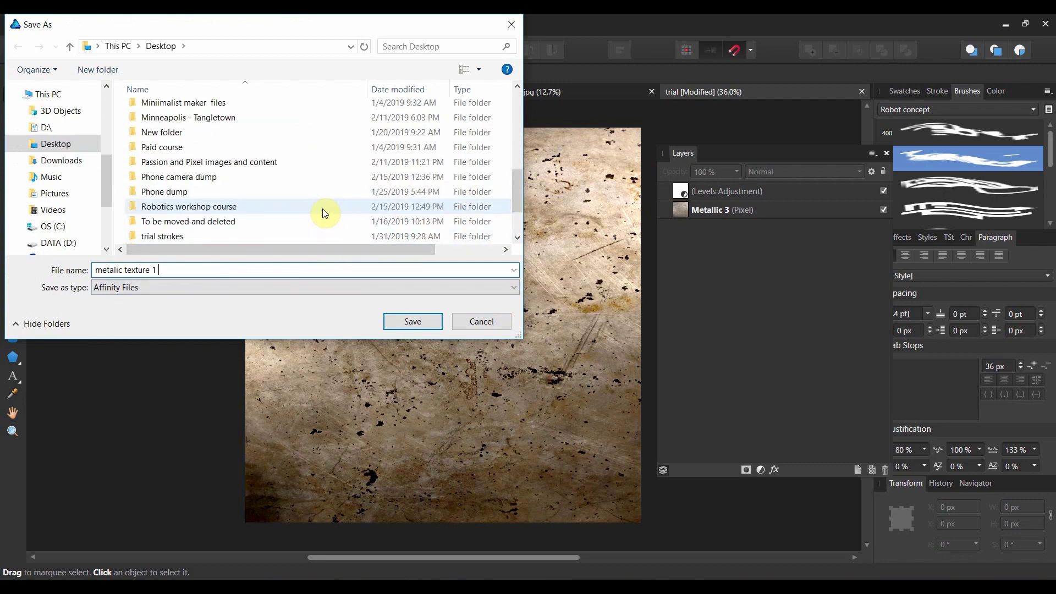
pyautogui.doubleClick(231, 168)
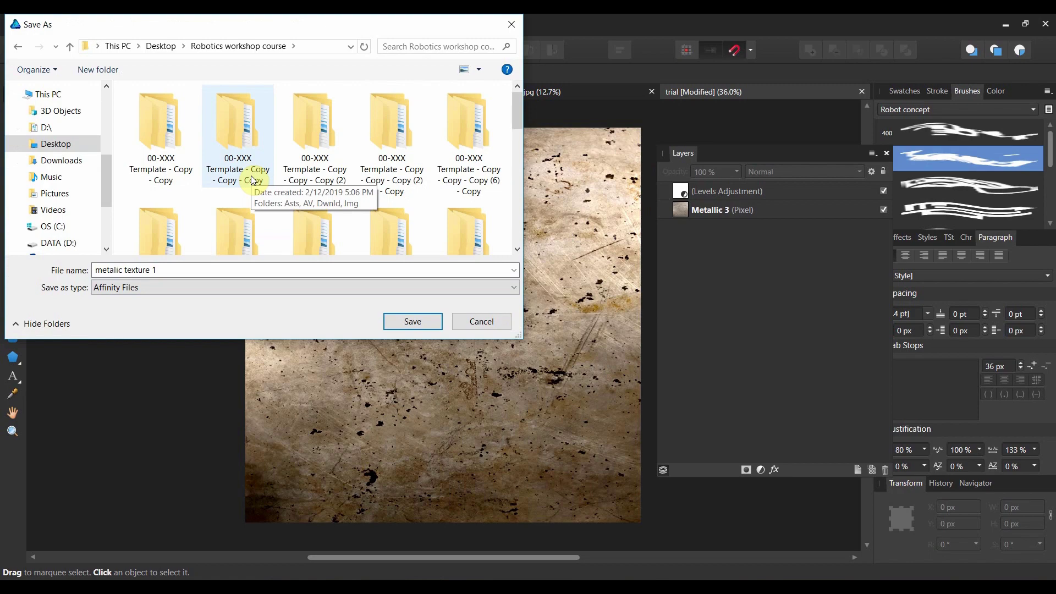
pyautogui.scroll(-5, 253, 180)
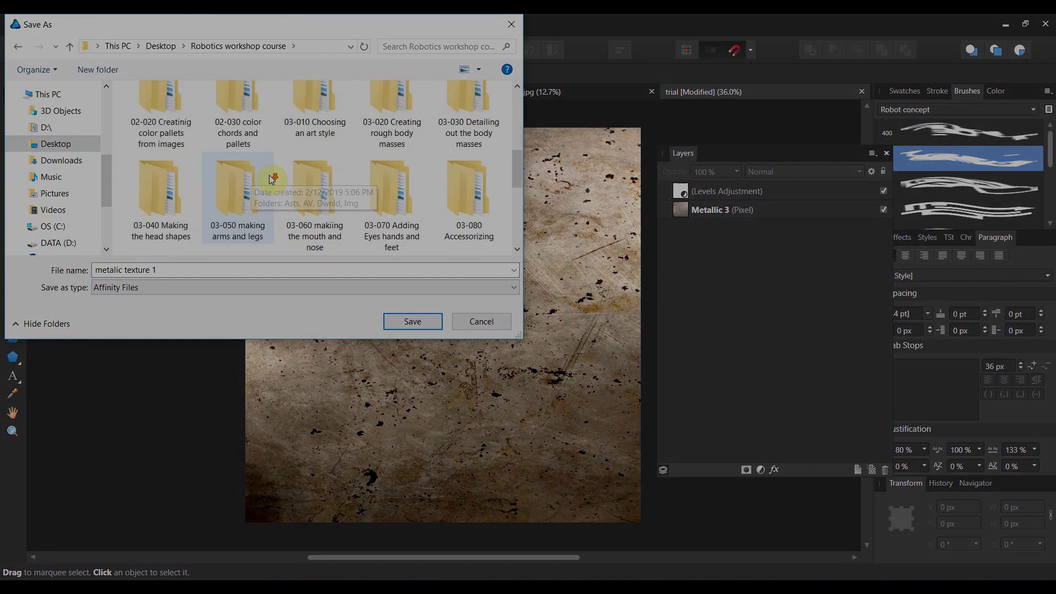